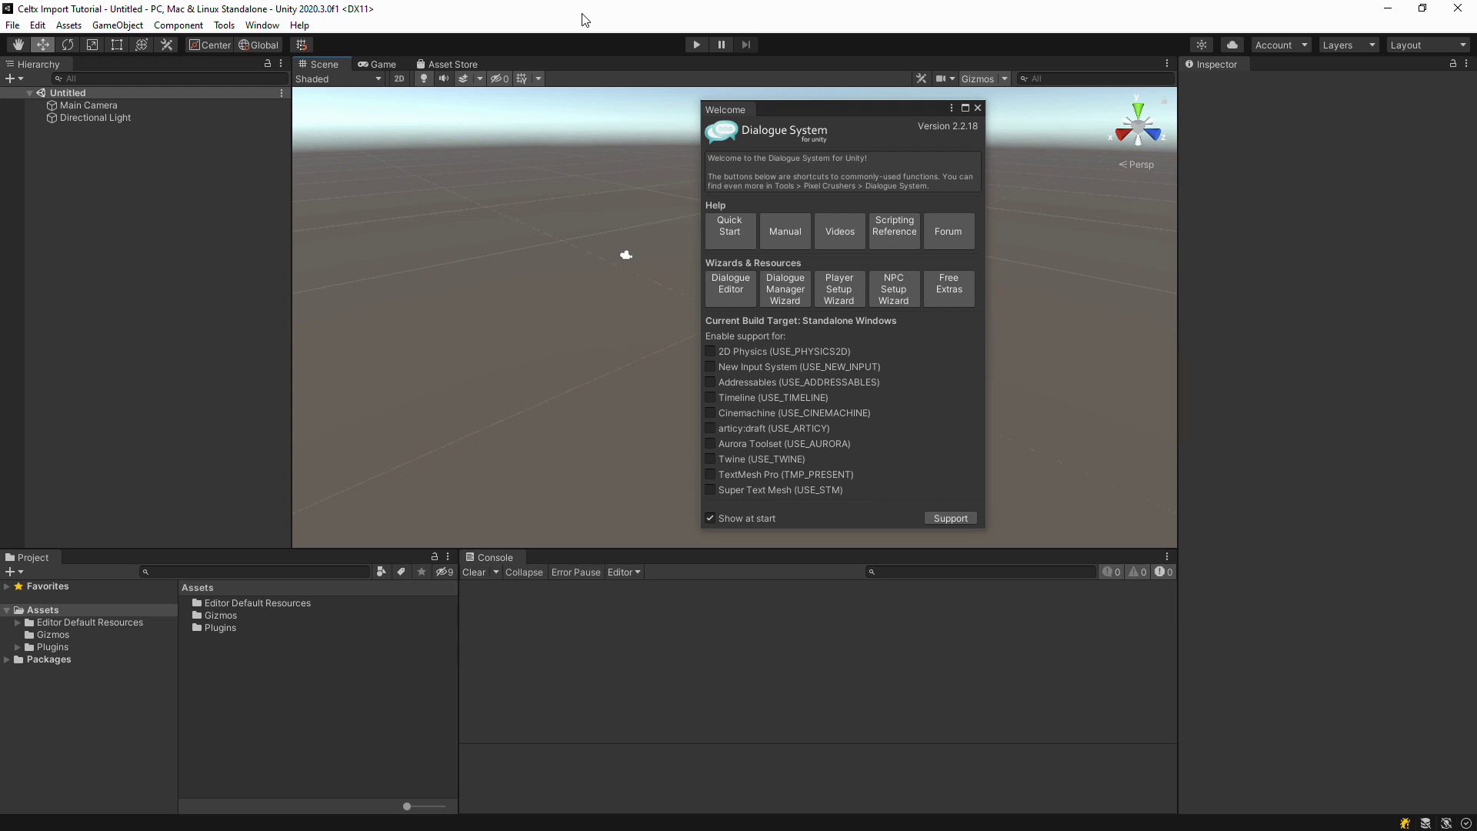
Step: Check the Unity version in the Help menu's version information window
click(299, 26)
click(309, 43)
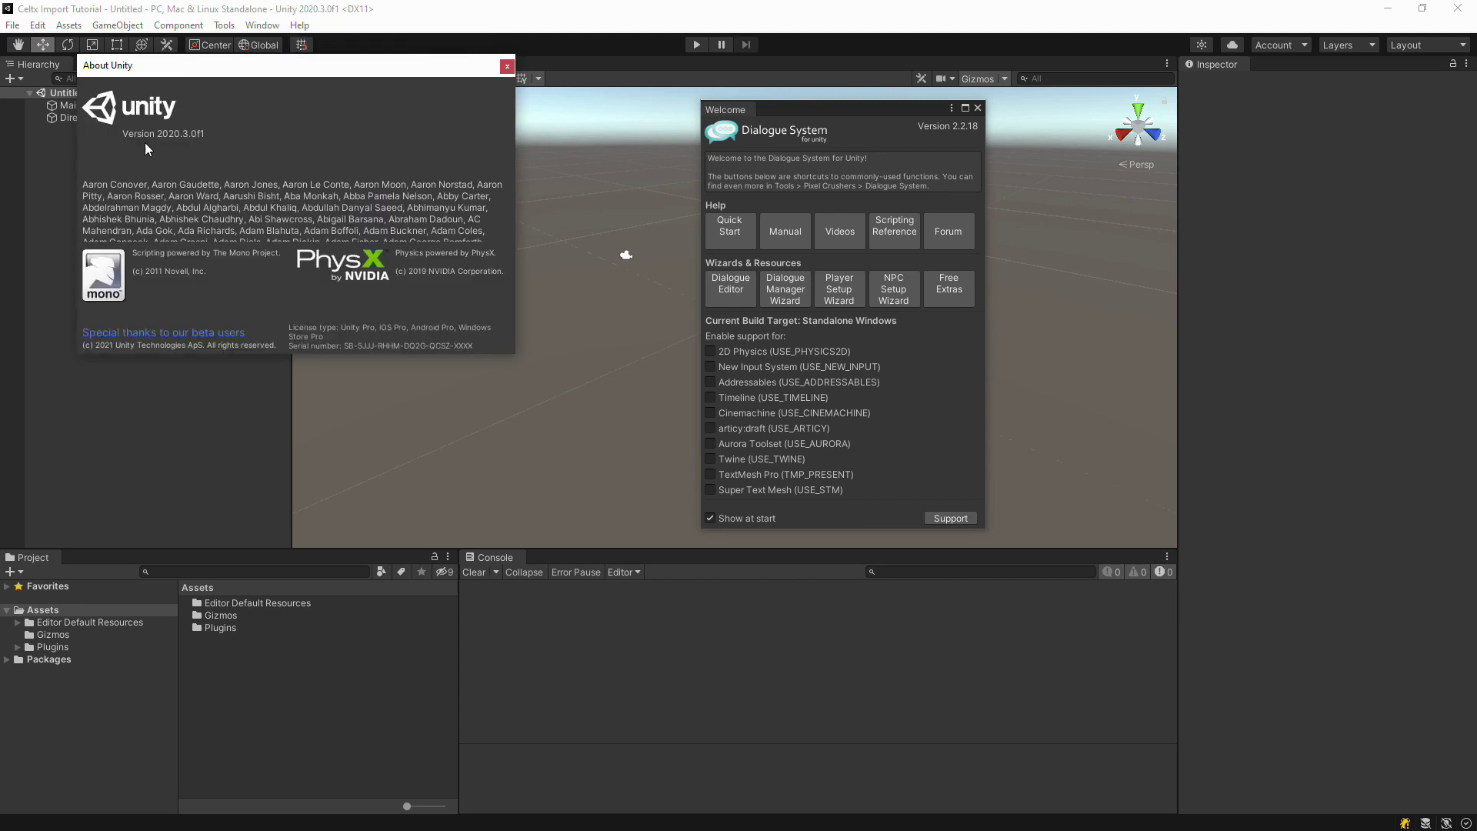
click(507, 66)
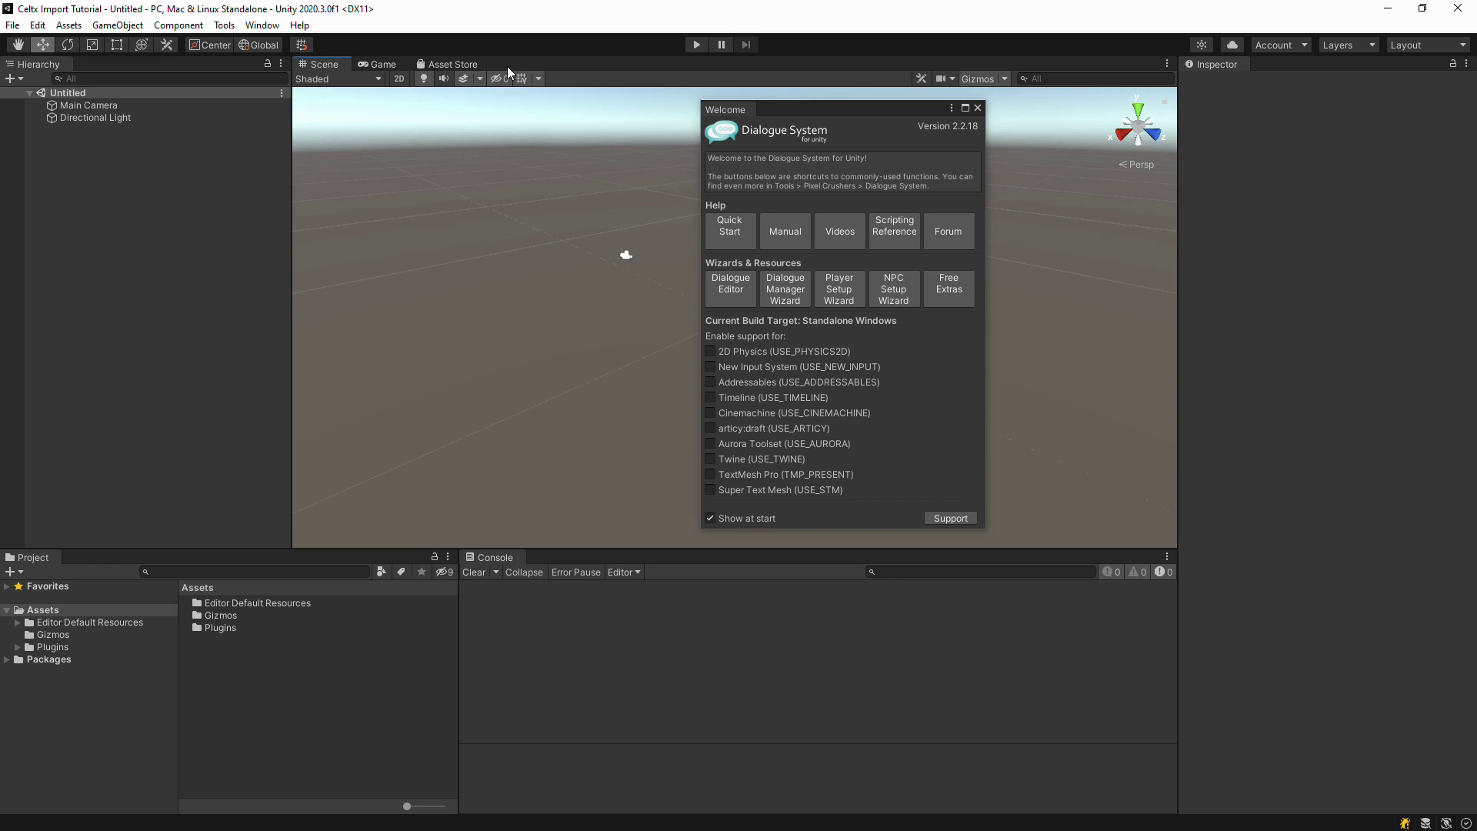
Step: Save a scoped registry named jillejr, scope jillejr, with the newtonsoft-json-for-unity cloudsmith URL
click(37, 25)
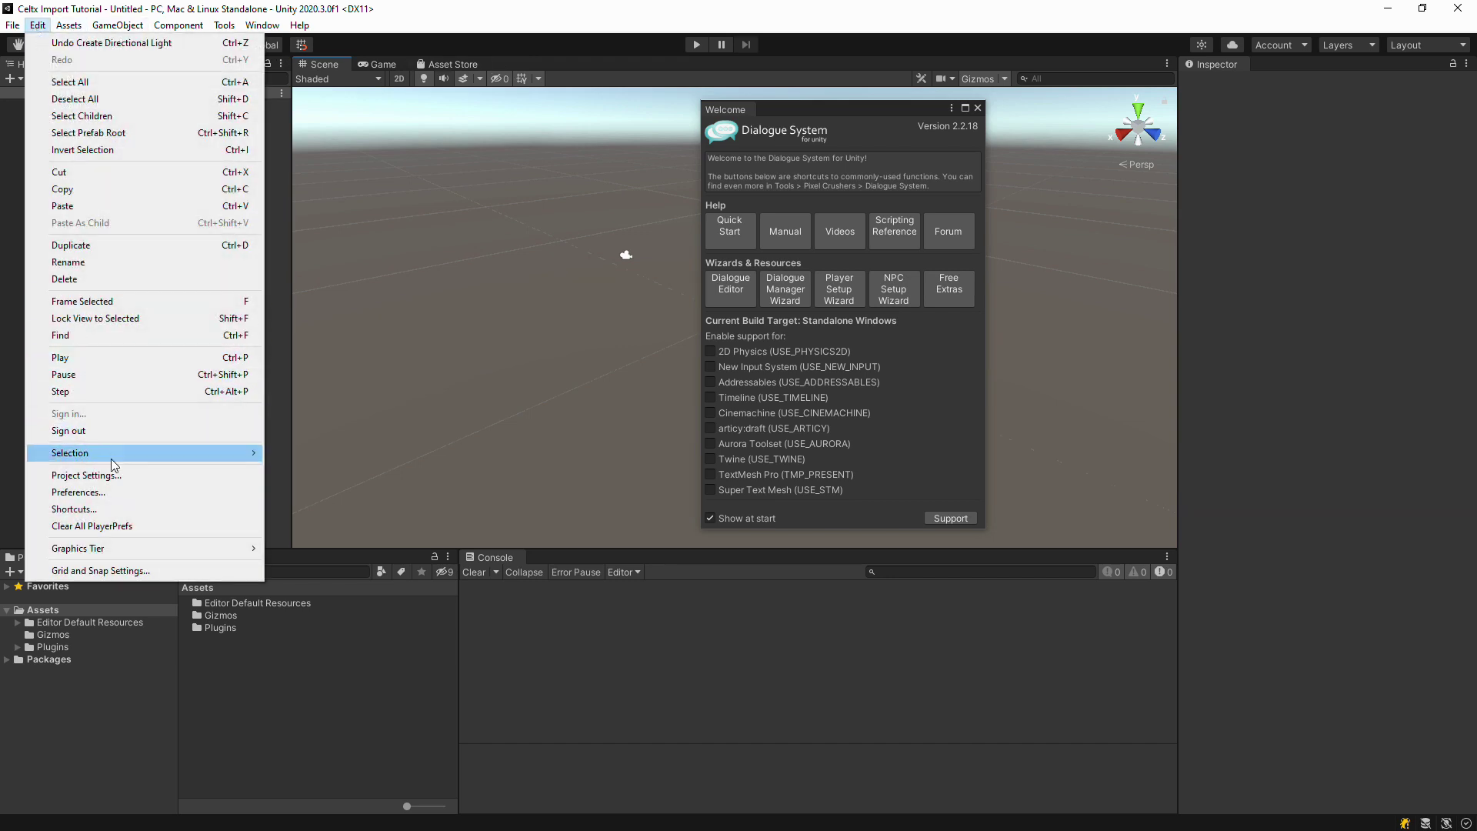
click(119, 480)
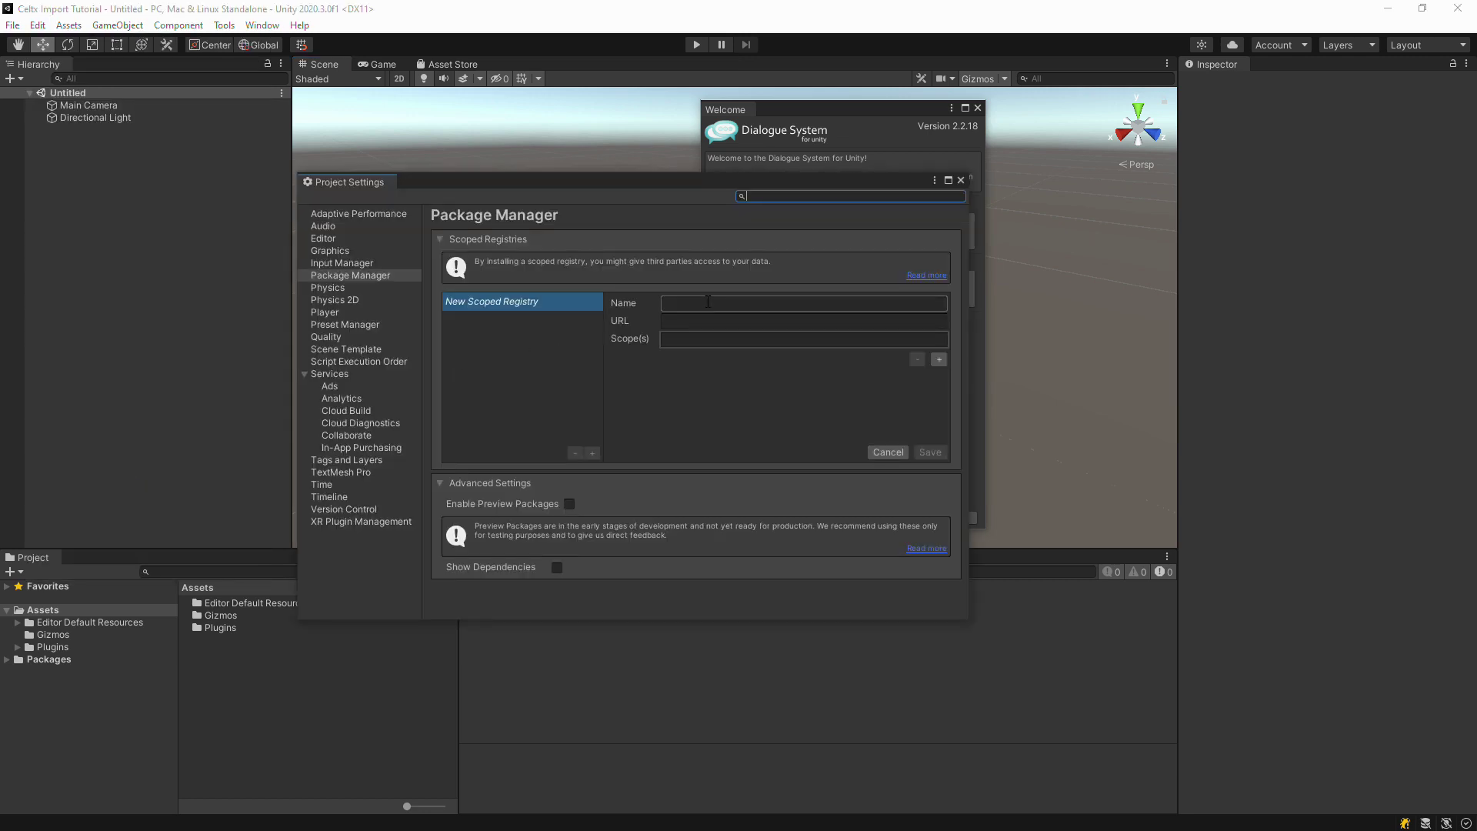
text(jillejr)
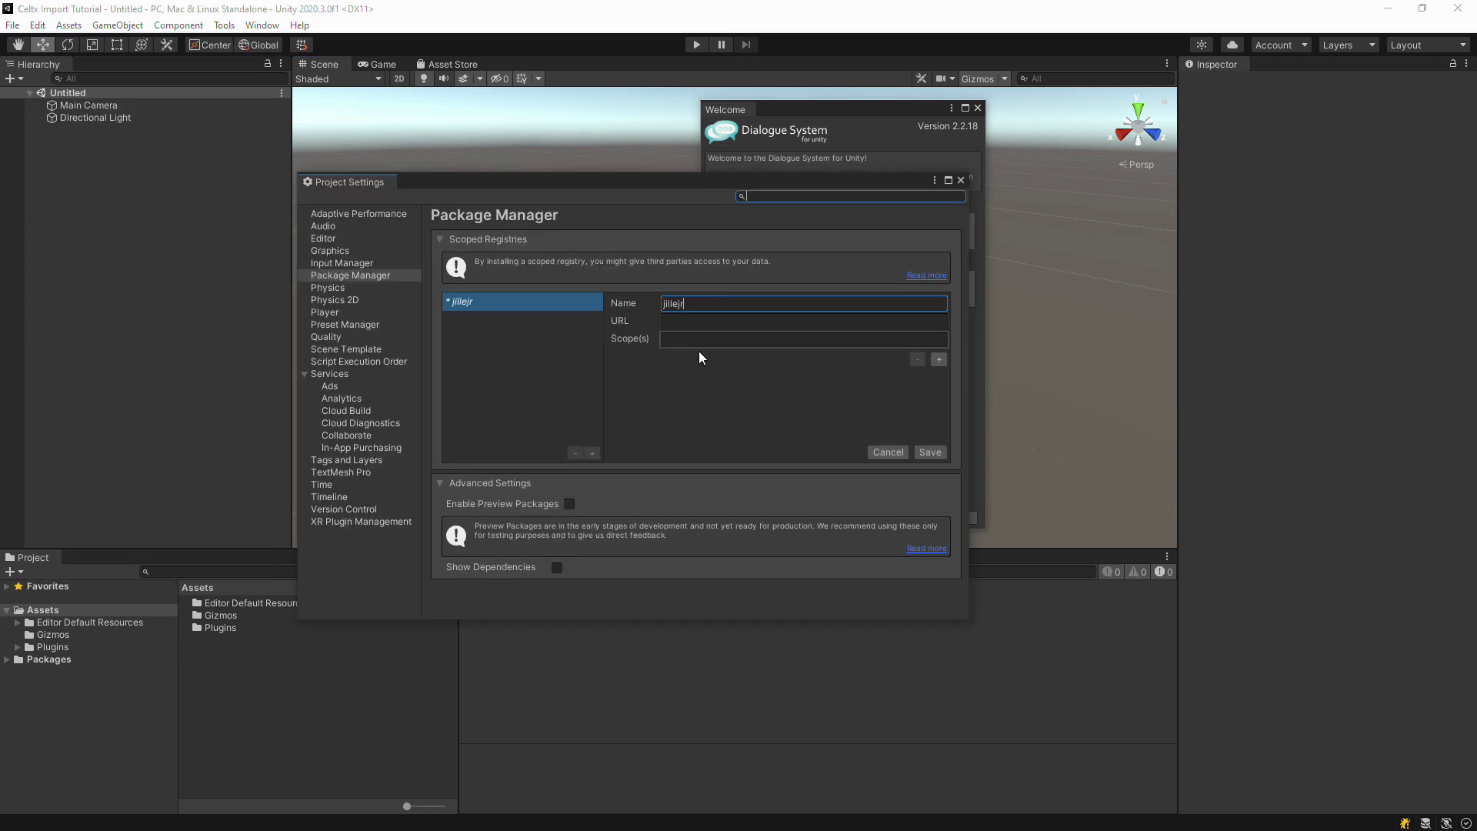
click(707, 340)
text(jillejr)
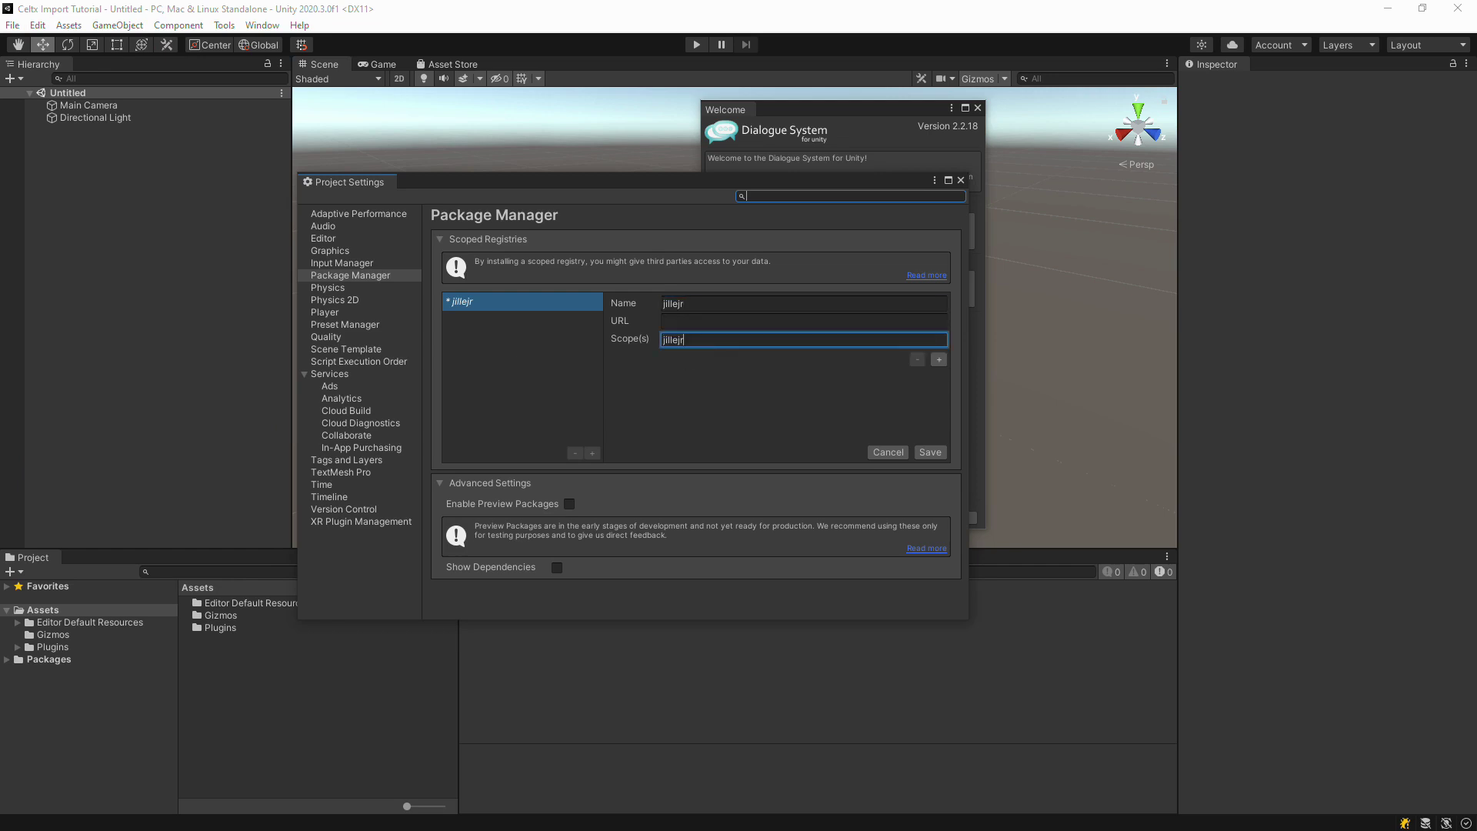
key(Return)
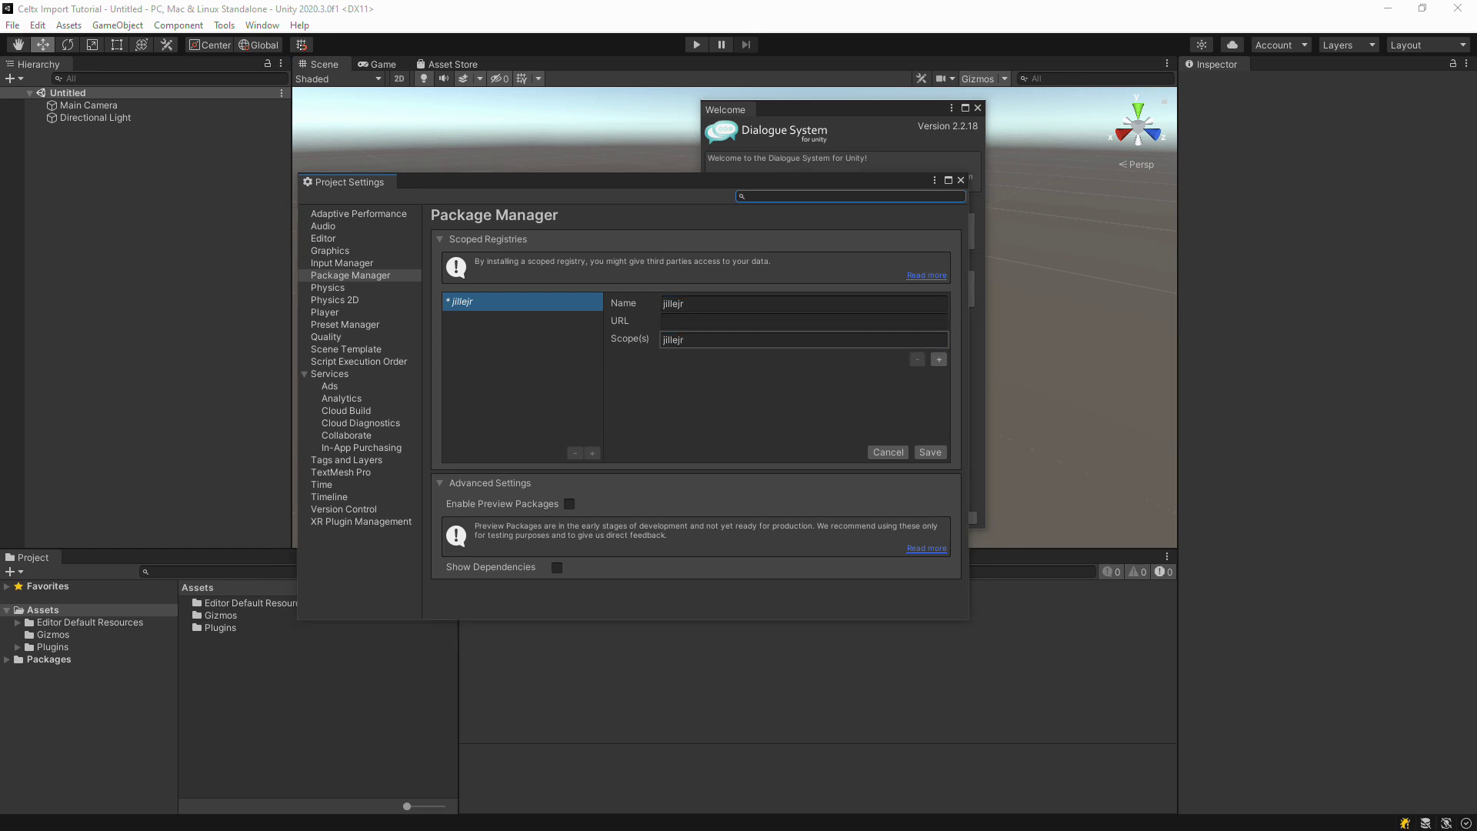
click(706, 321)
text(https://npm.cloudsmith.io/jillejr/newtonsoft-json-for-unity/)
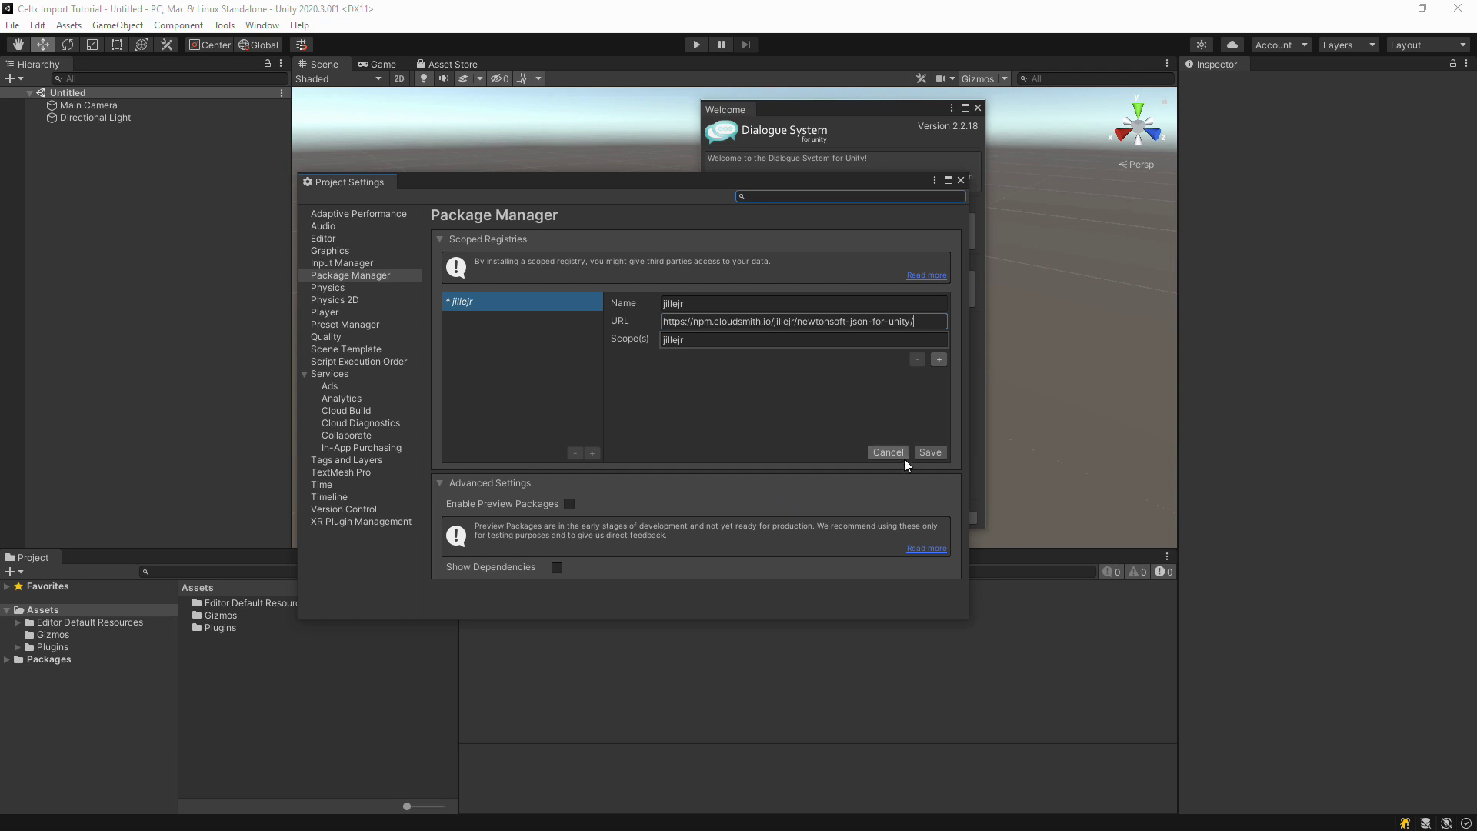
click(941, 454)
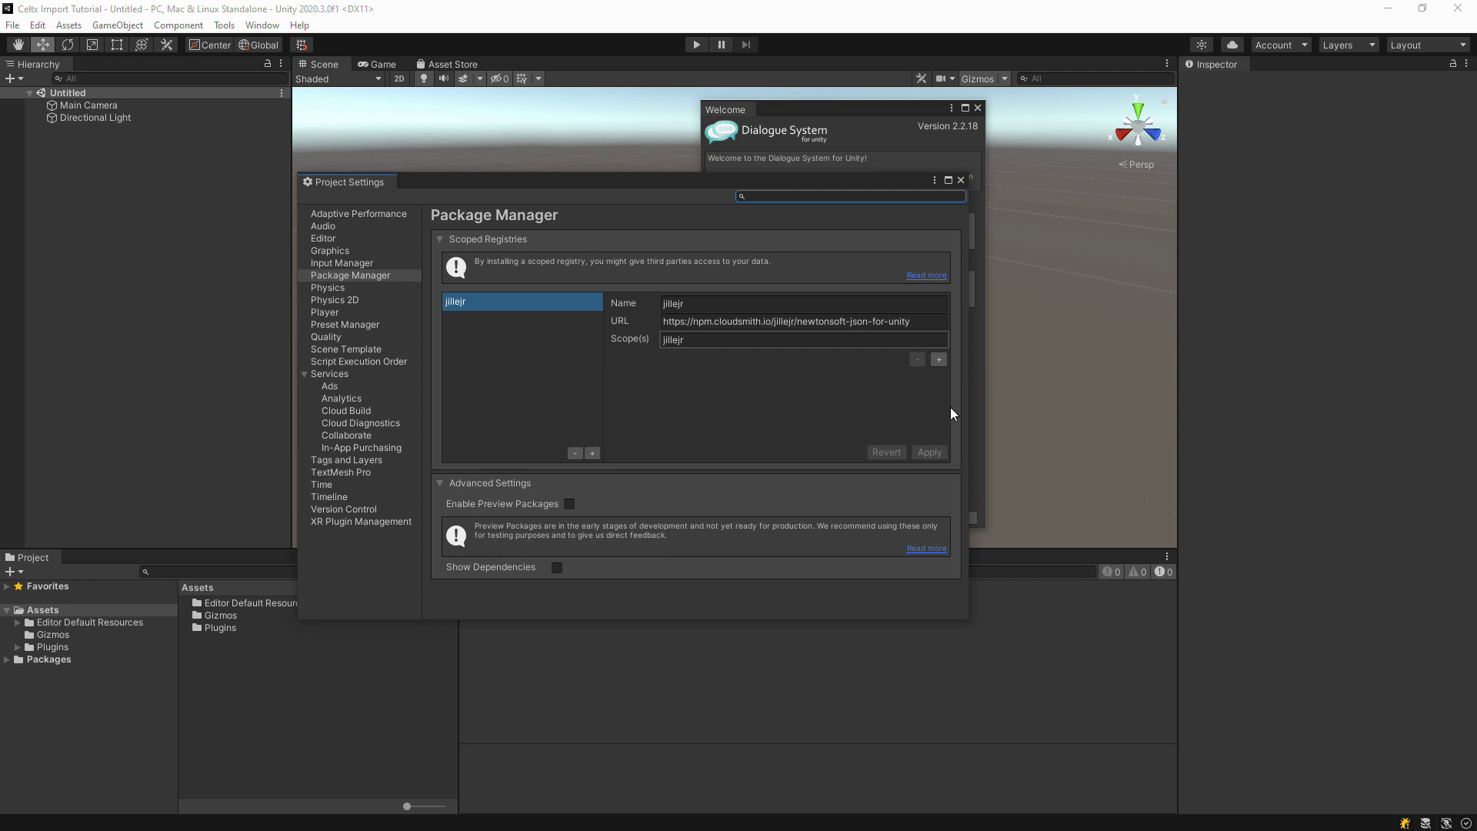
Step: Install Json.NET 13.0.1 for Unity from My Registries in the Package Manager
click(960, 179)
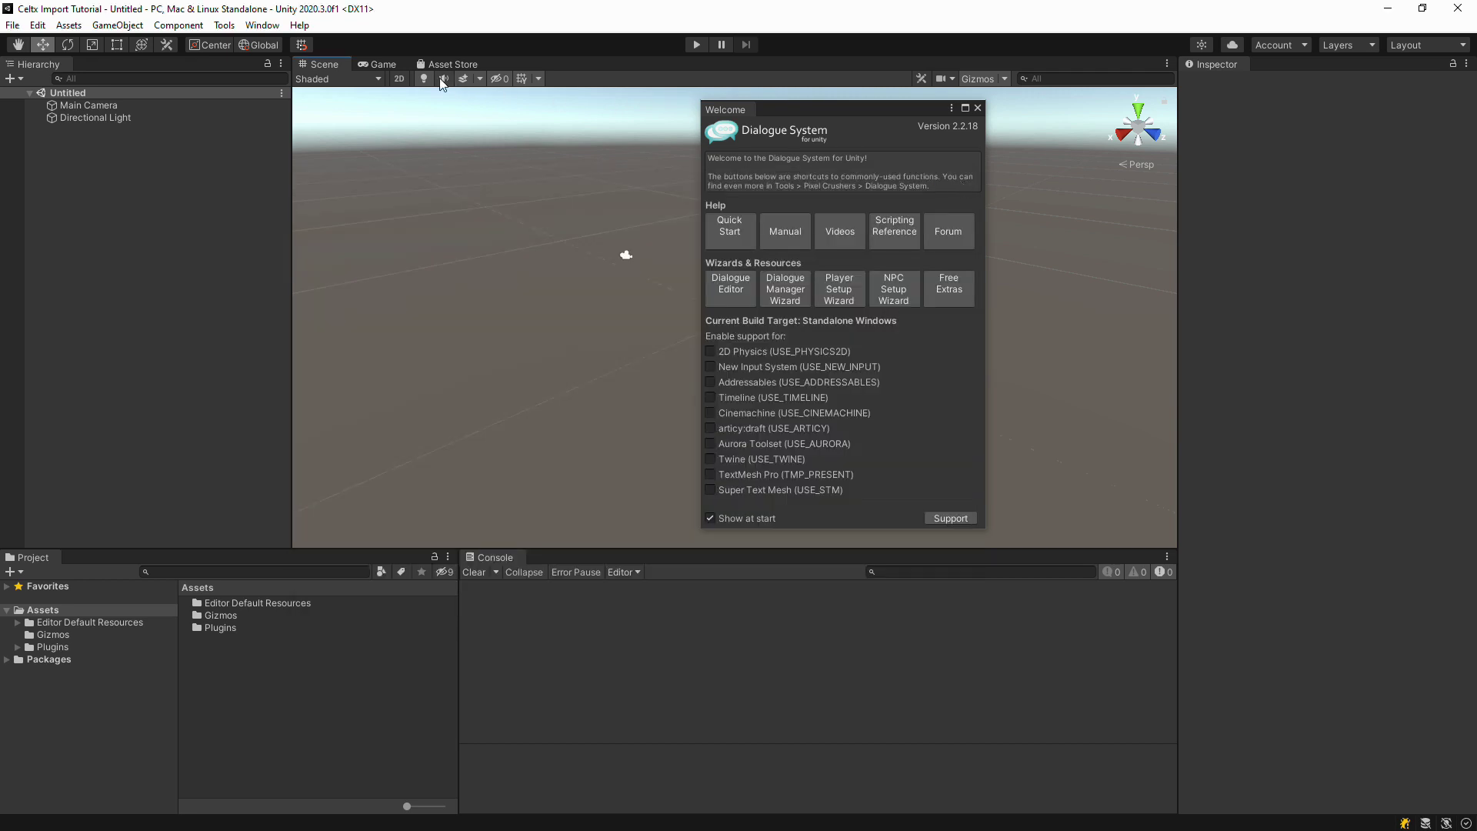
click(261, 25)
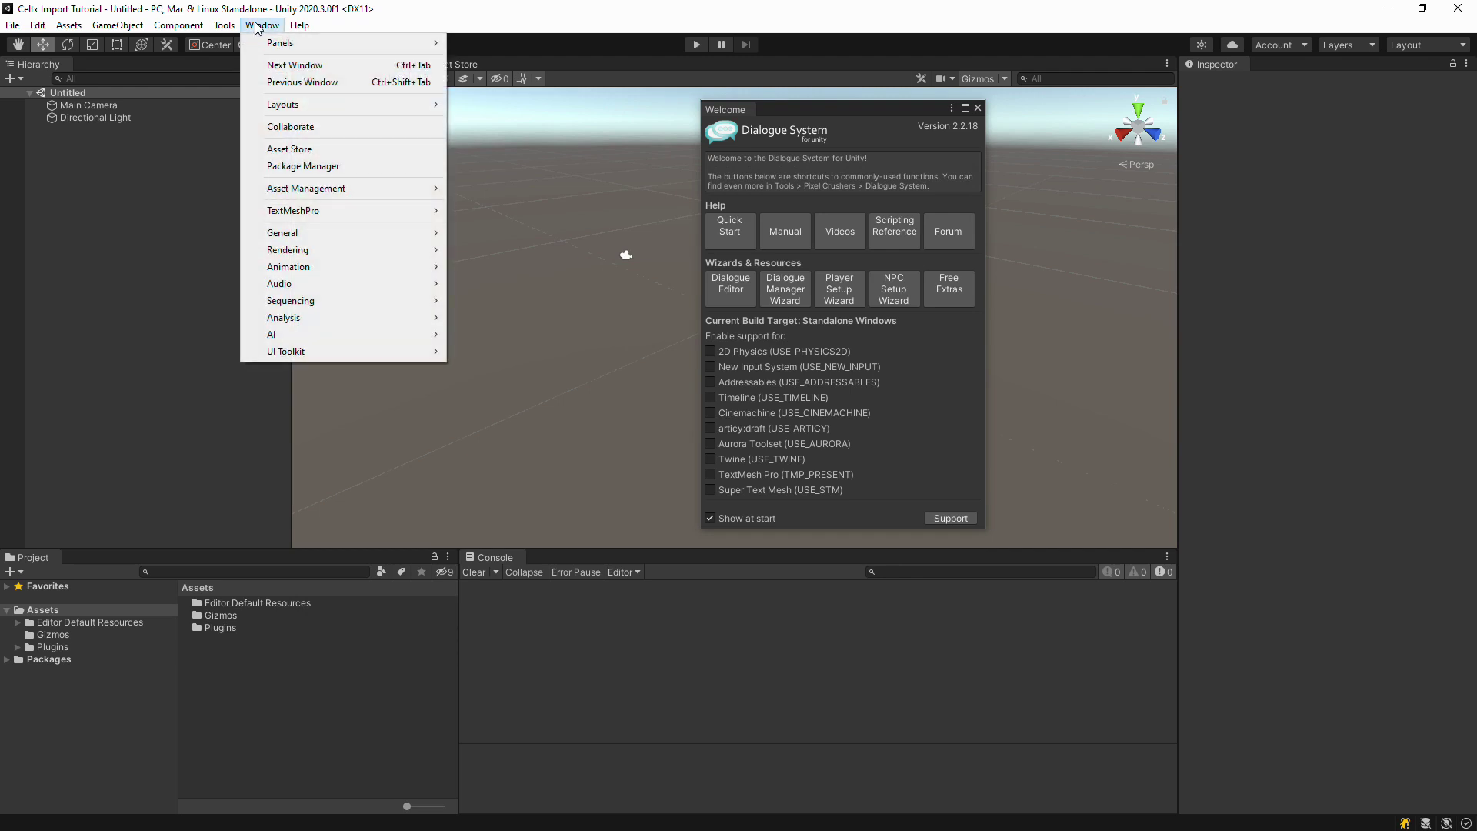
click(364, 164)
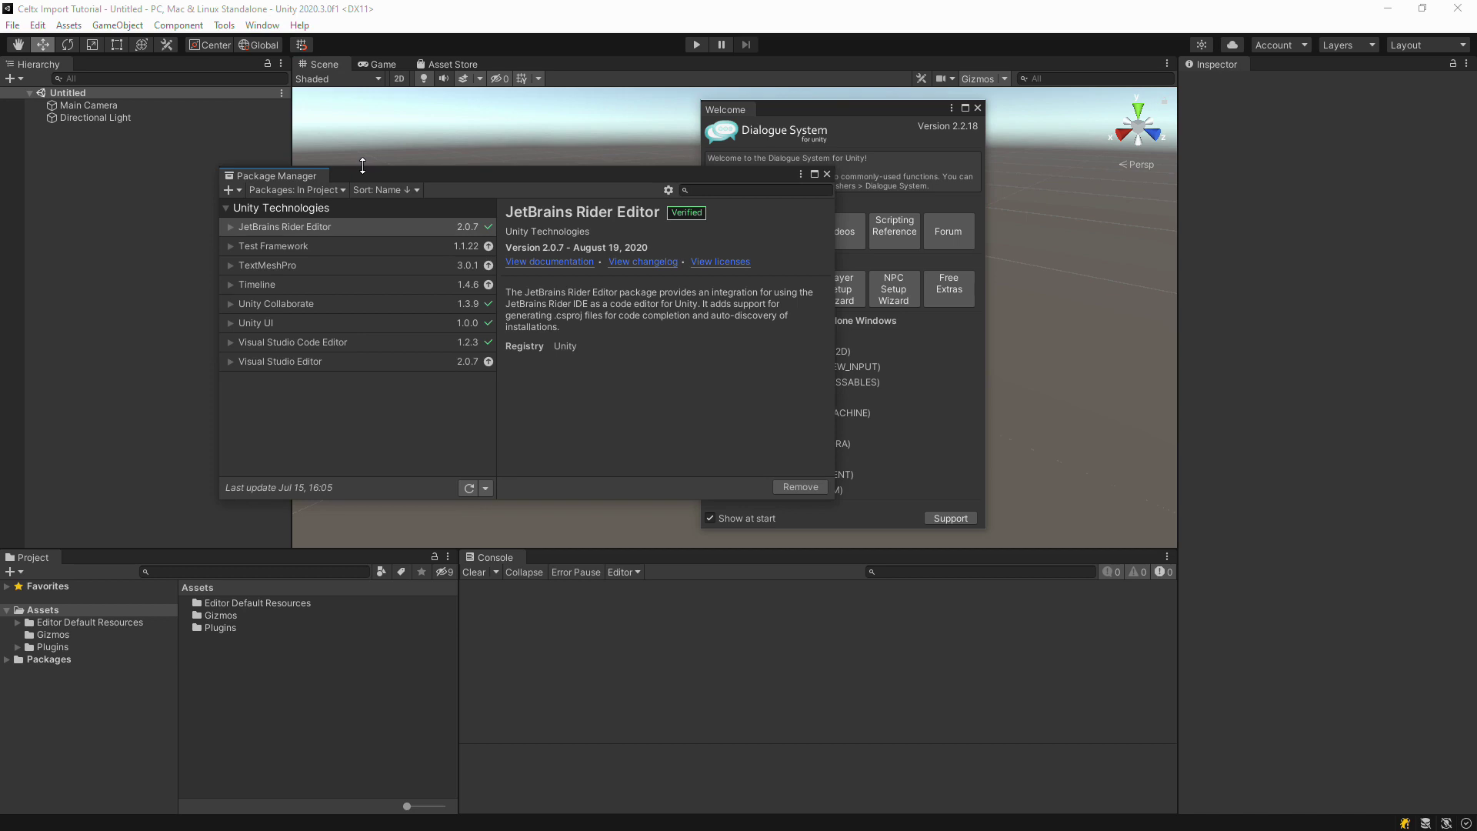
click(317, 189)
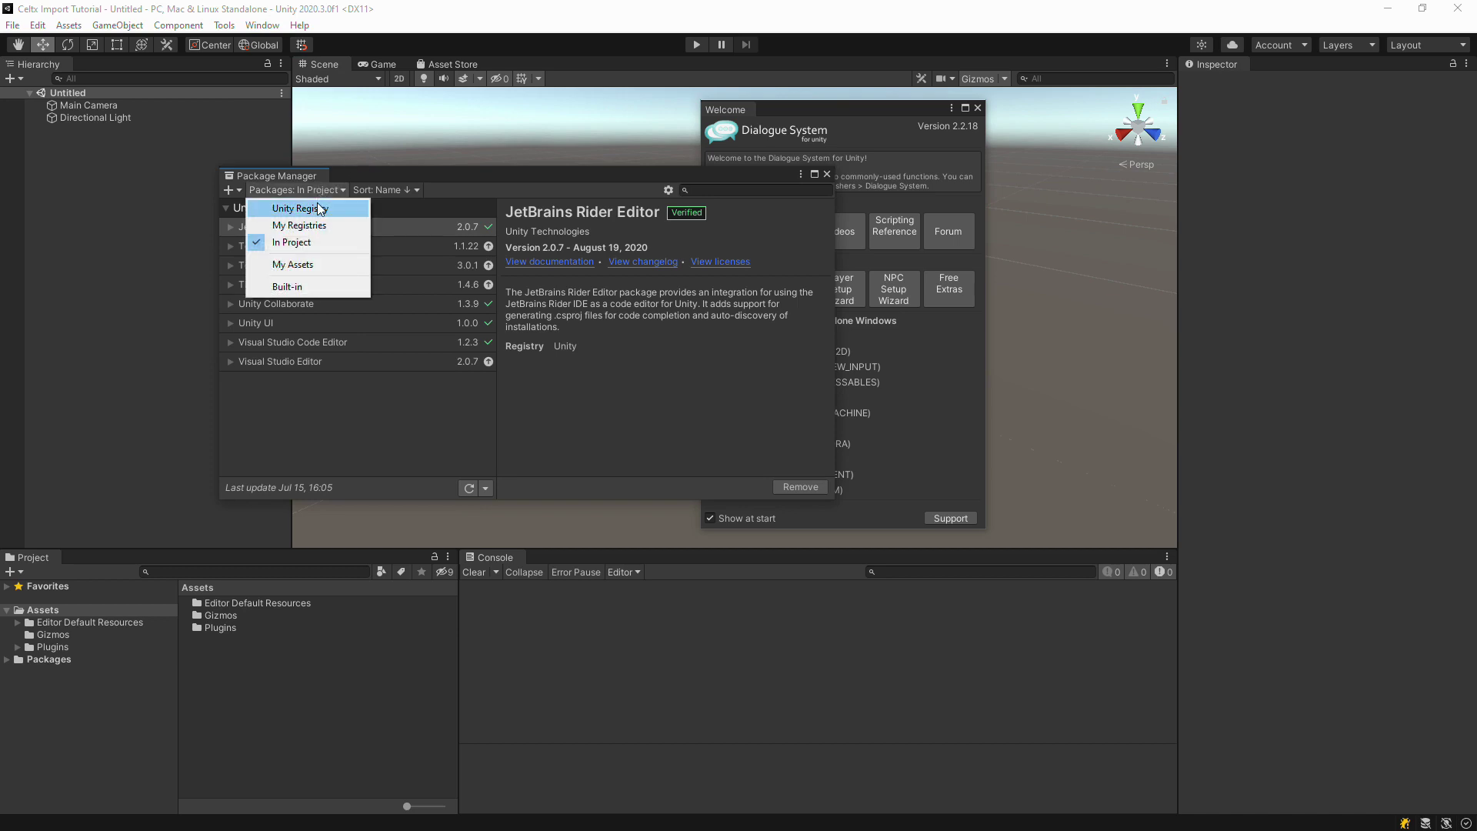
click(321, 223)
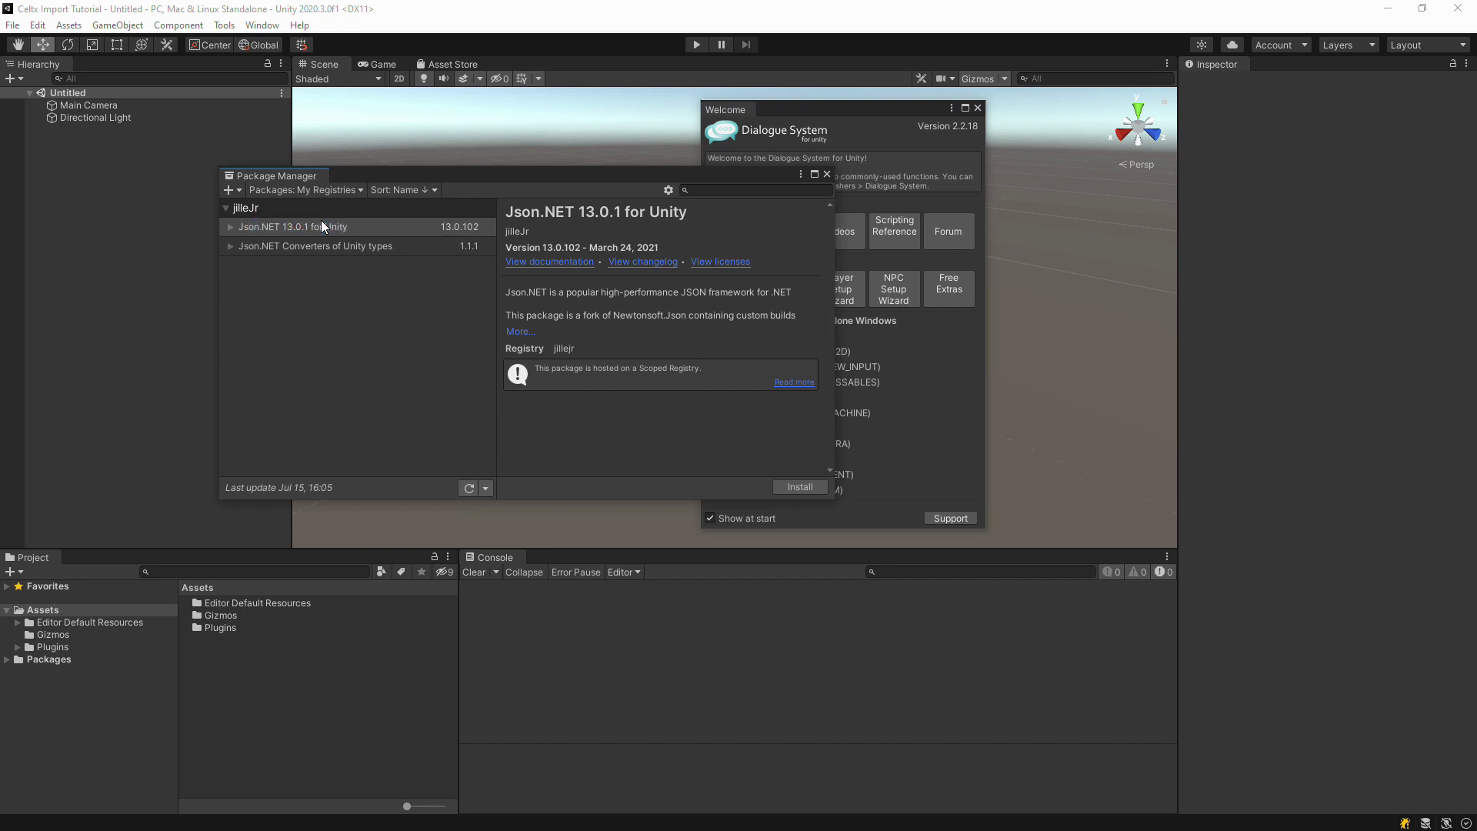
click(355, 235)
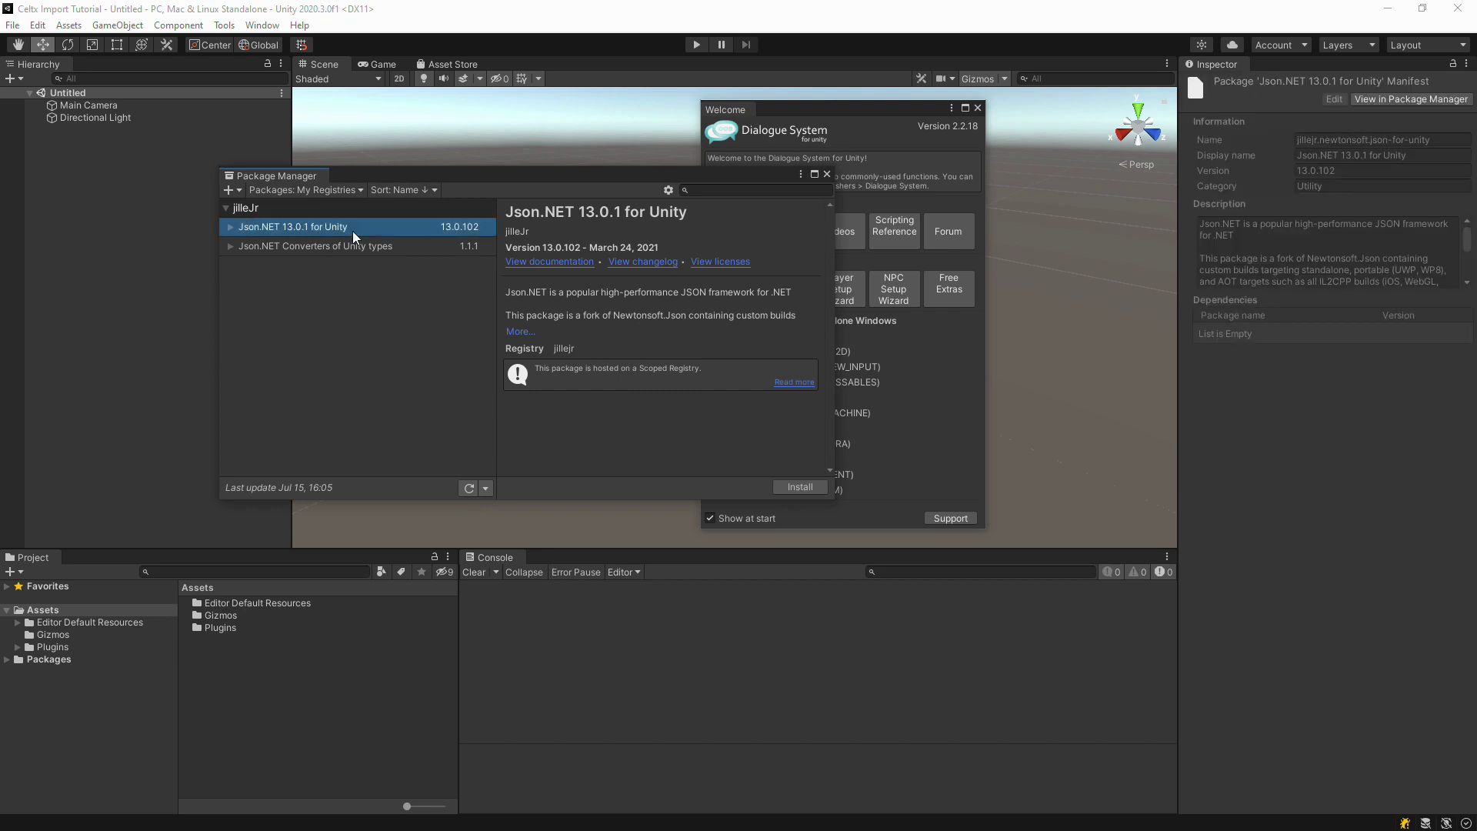
click(785, 490)
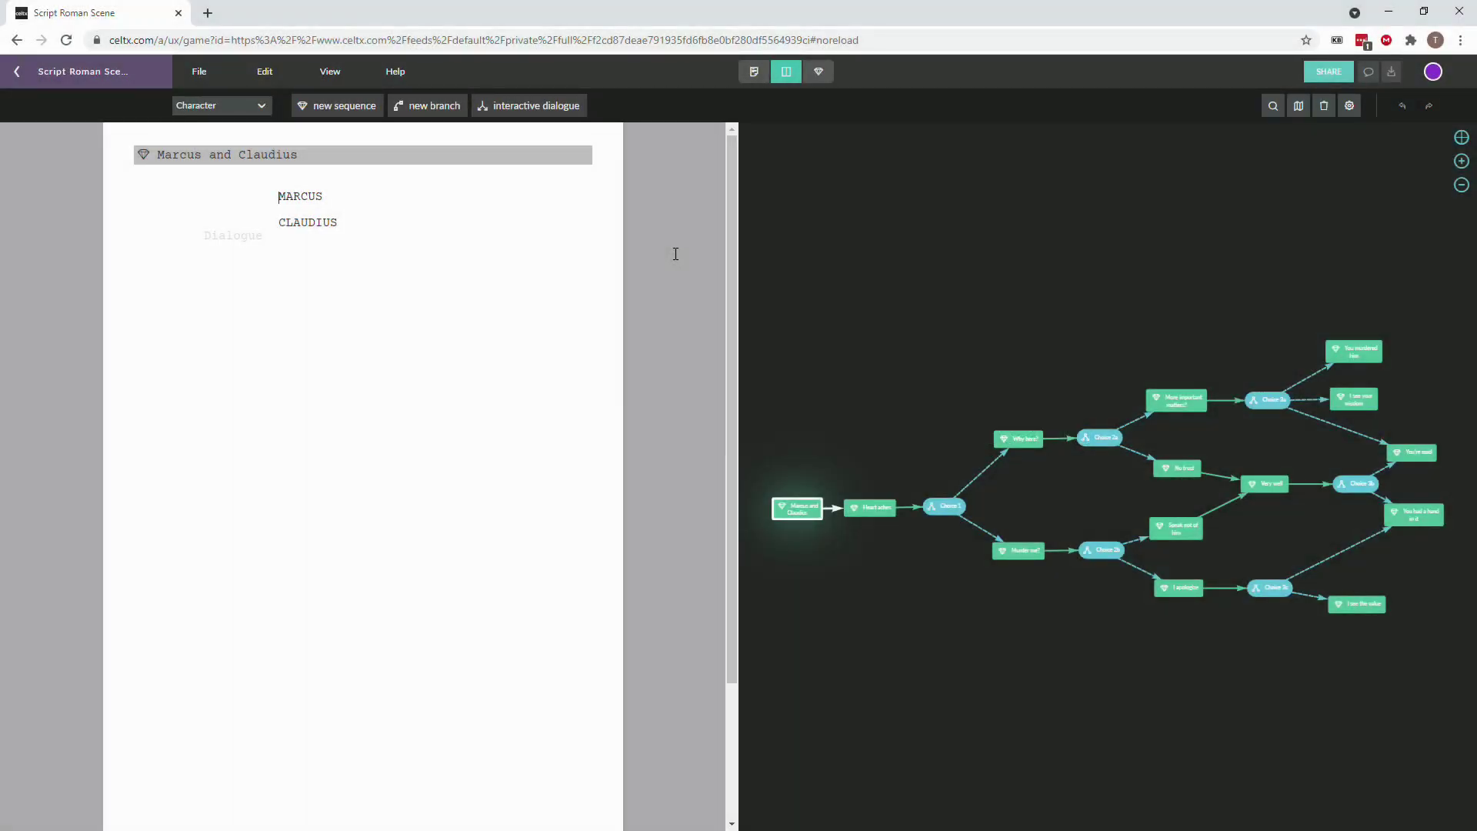
Step: Review the Heart aches and Why here? nodes, then export the script as Script Roman Scene.json
click(874, 510)
click(1005, 439)
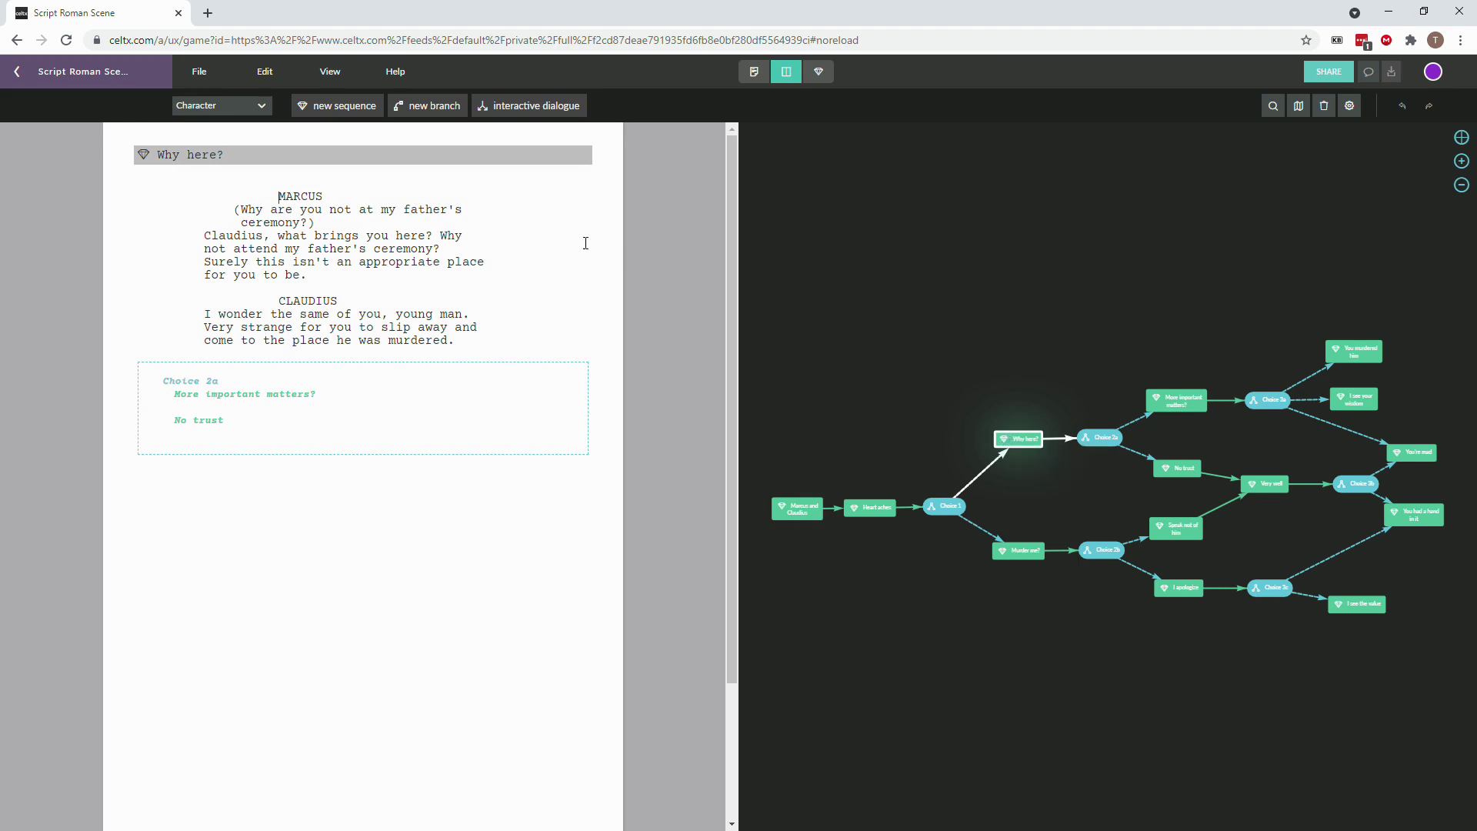
click(199, 71)
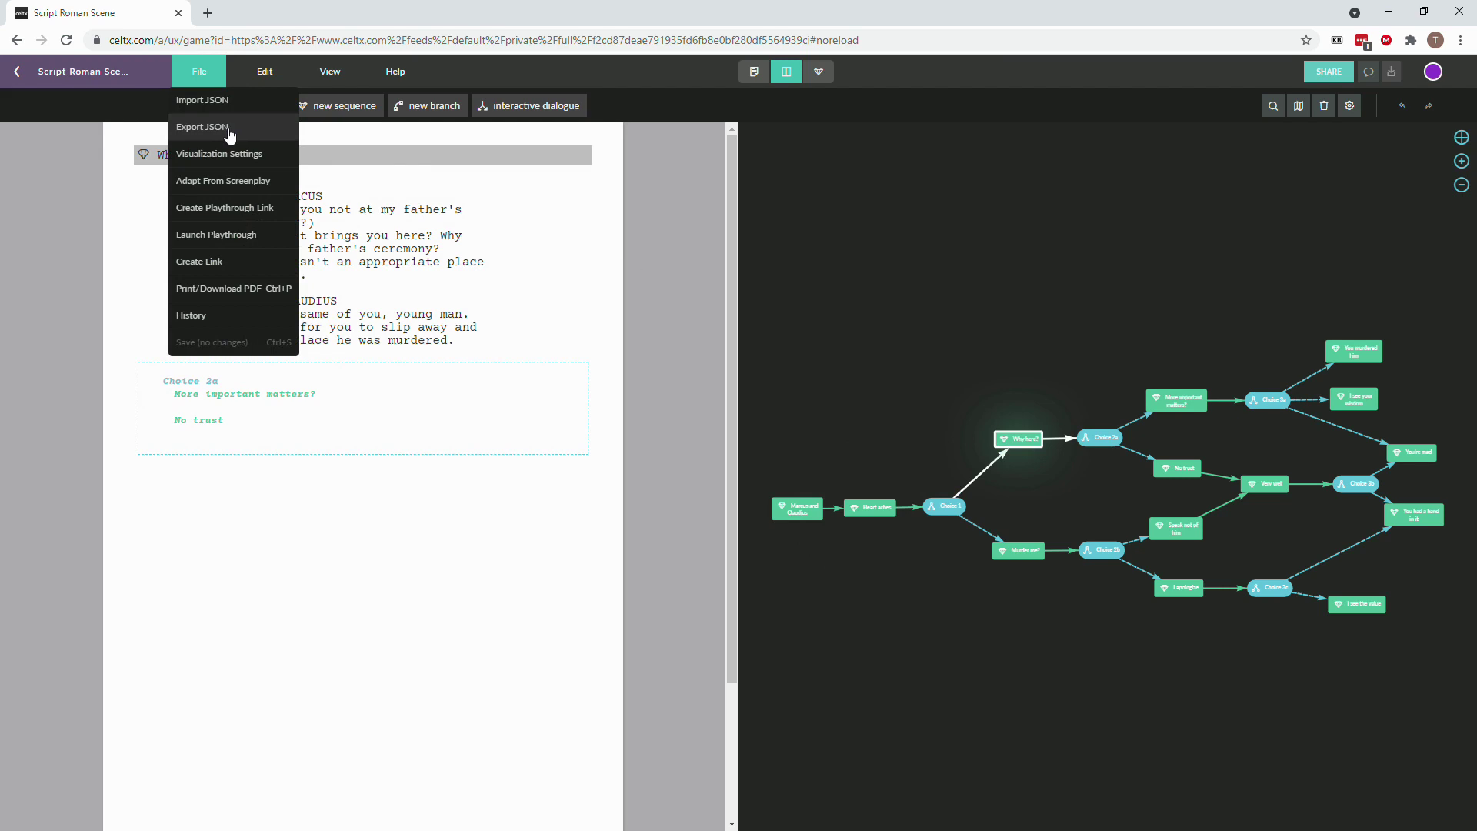
click(230, 137)
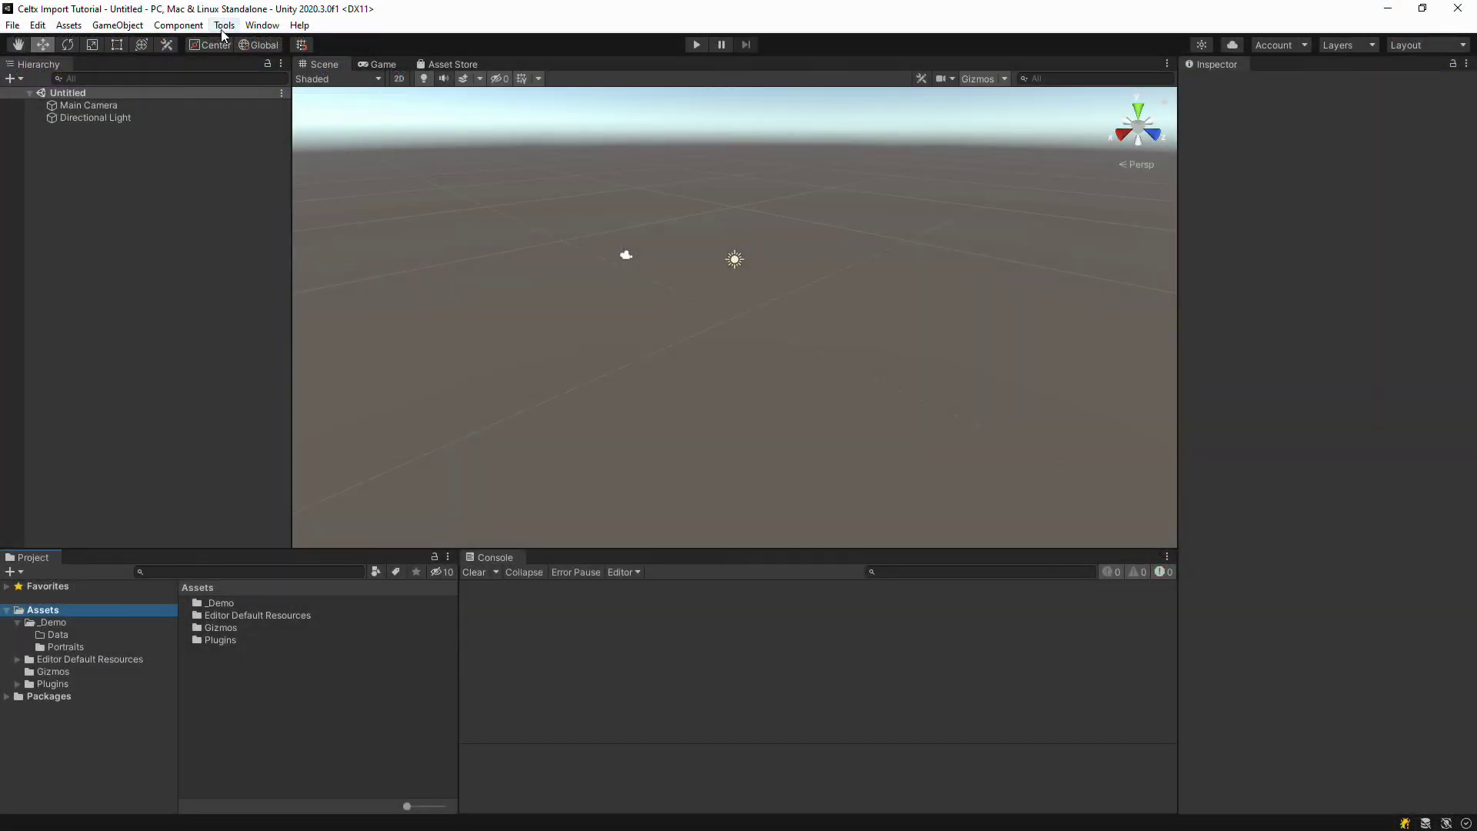
Step: Enable Celtx support from Tools > Pixel Crushers > Dialogue System > Import > Celtx
click(225, 26)
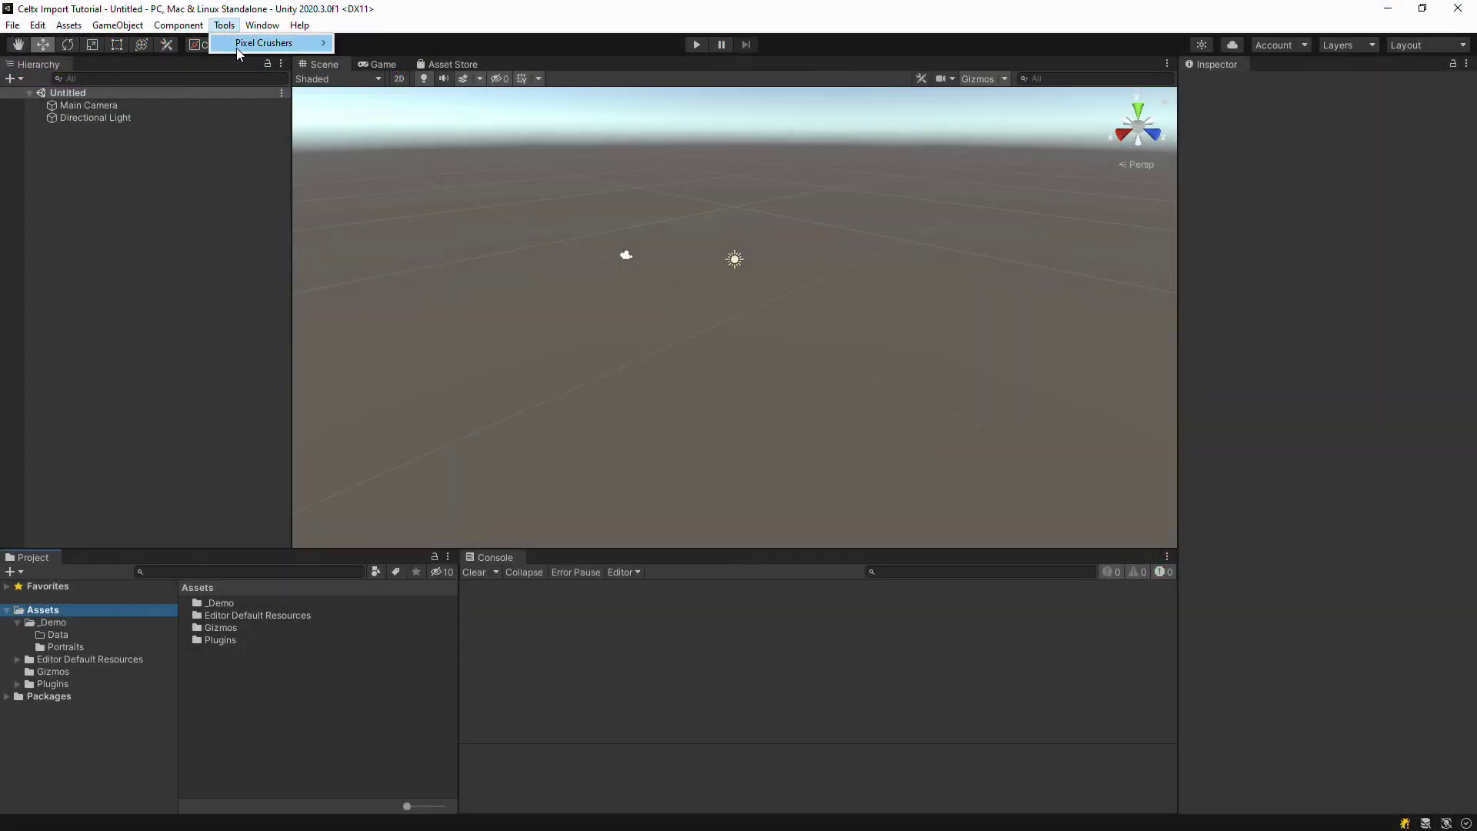
mouse_move(246, 44)
mouse_move(373, 60)
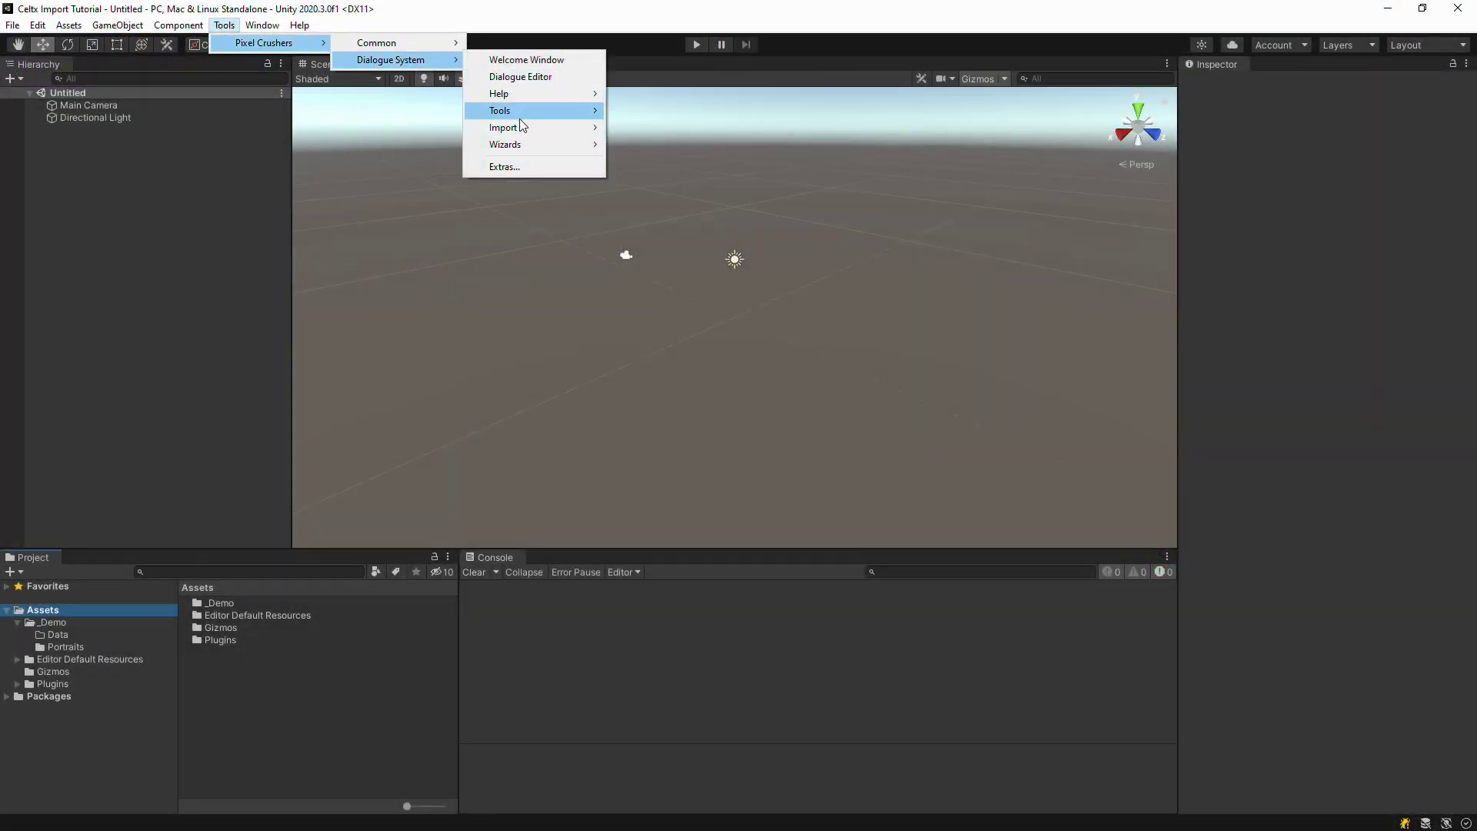
mouse_move(537, 128)
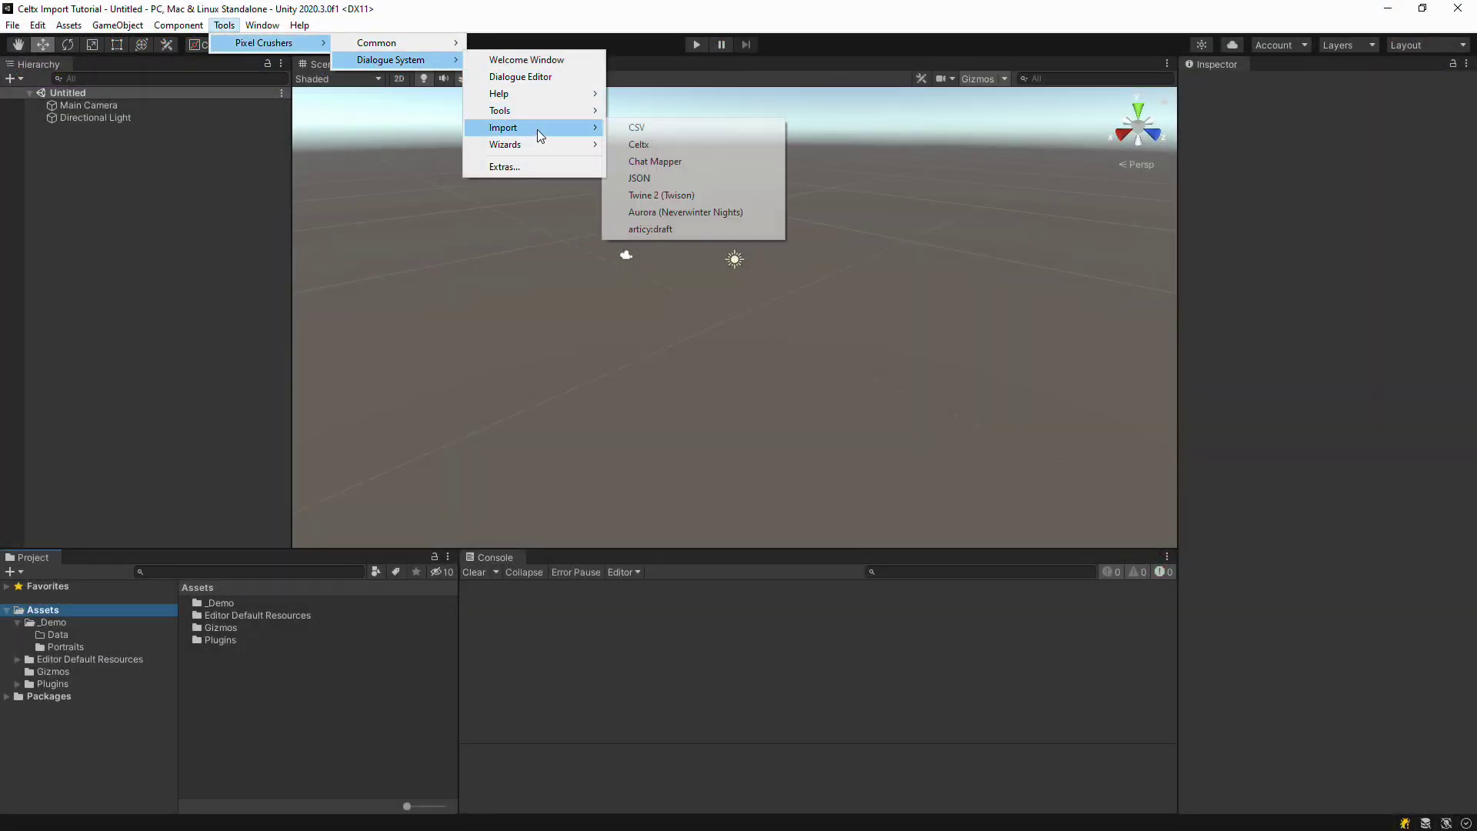
click(637, 146)
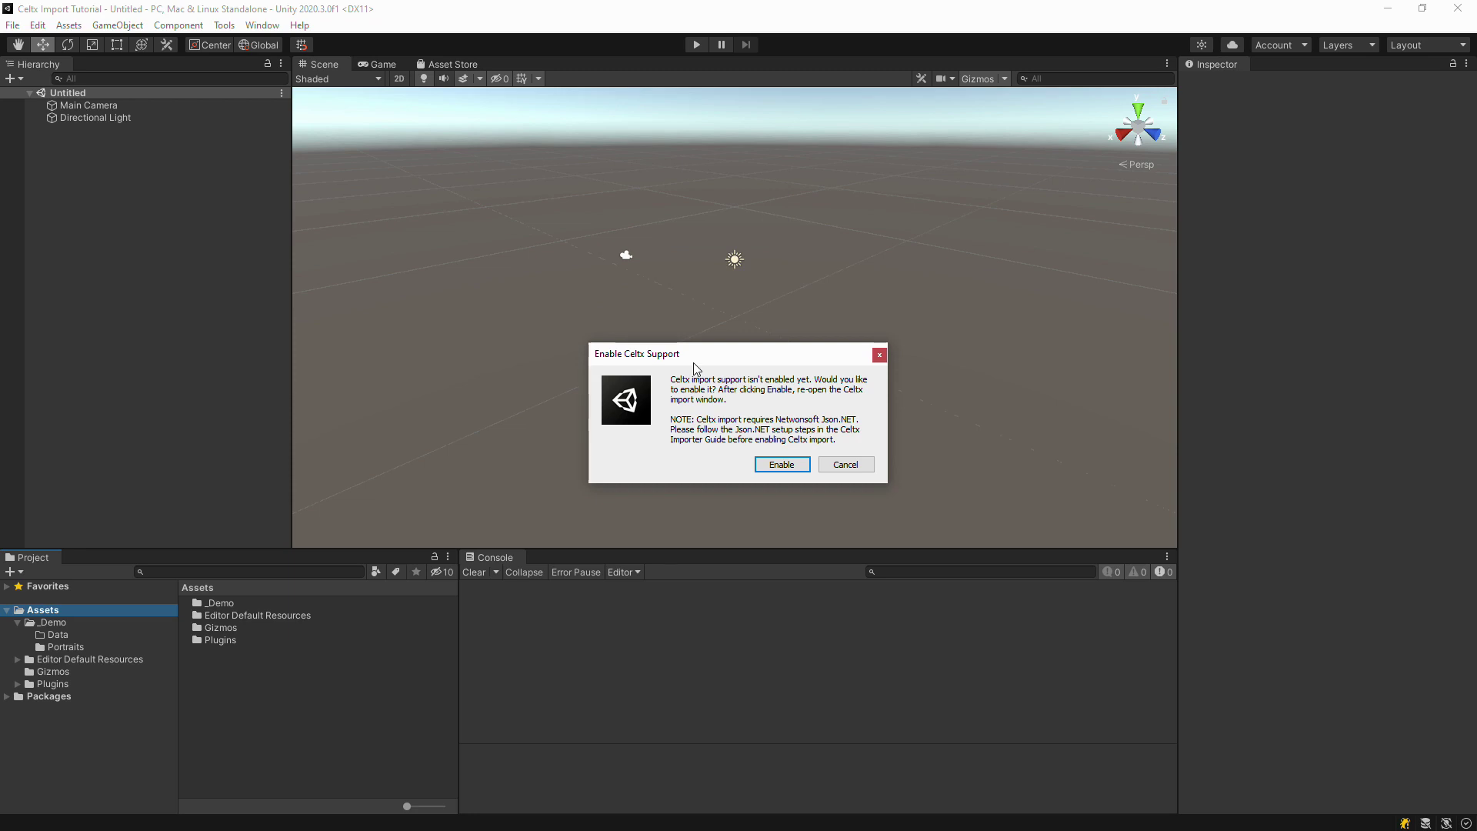
click(783, 465)
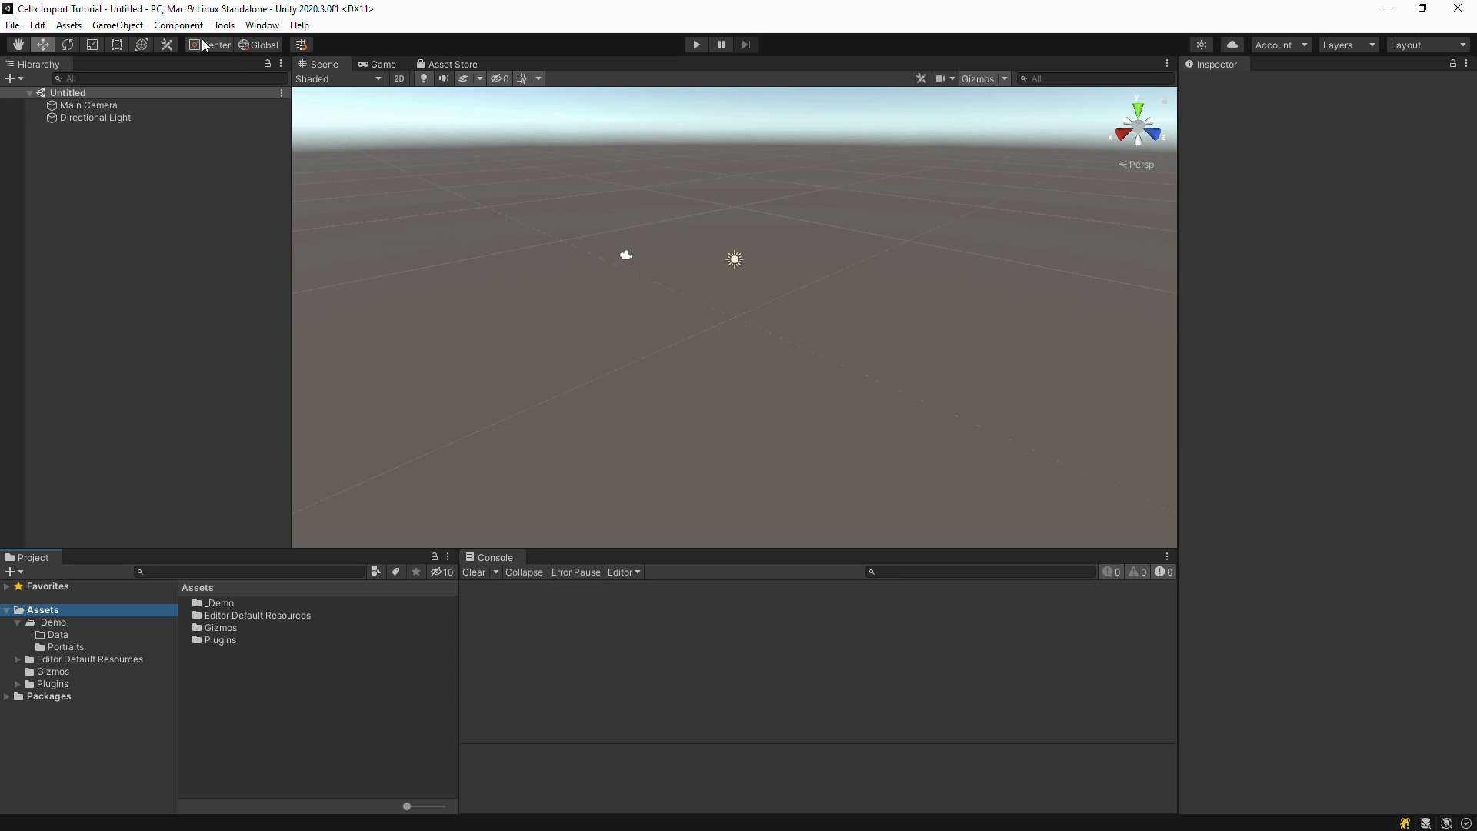
Step: Open the CeltX importer and pick Downloads/Script Roman Scene.json as the Filename
click(224, 25)
mouse_move(269, 43)
mouse_move(400, 61)
mouse_move(543, 129)
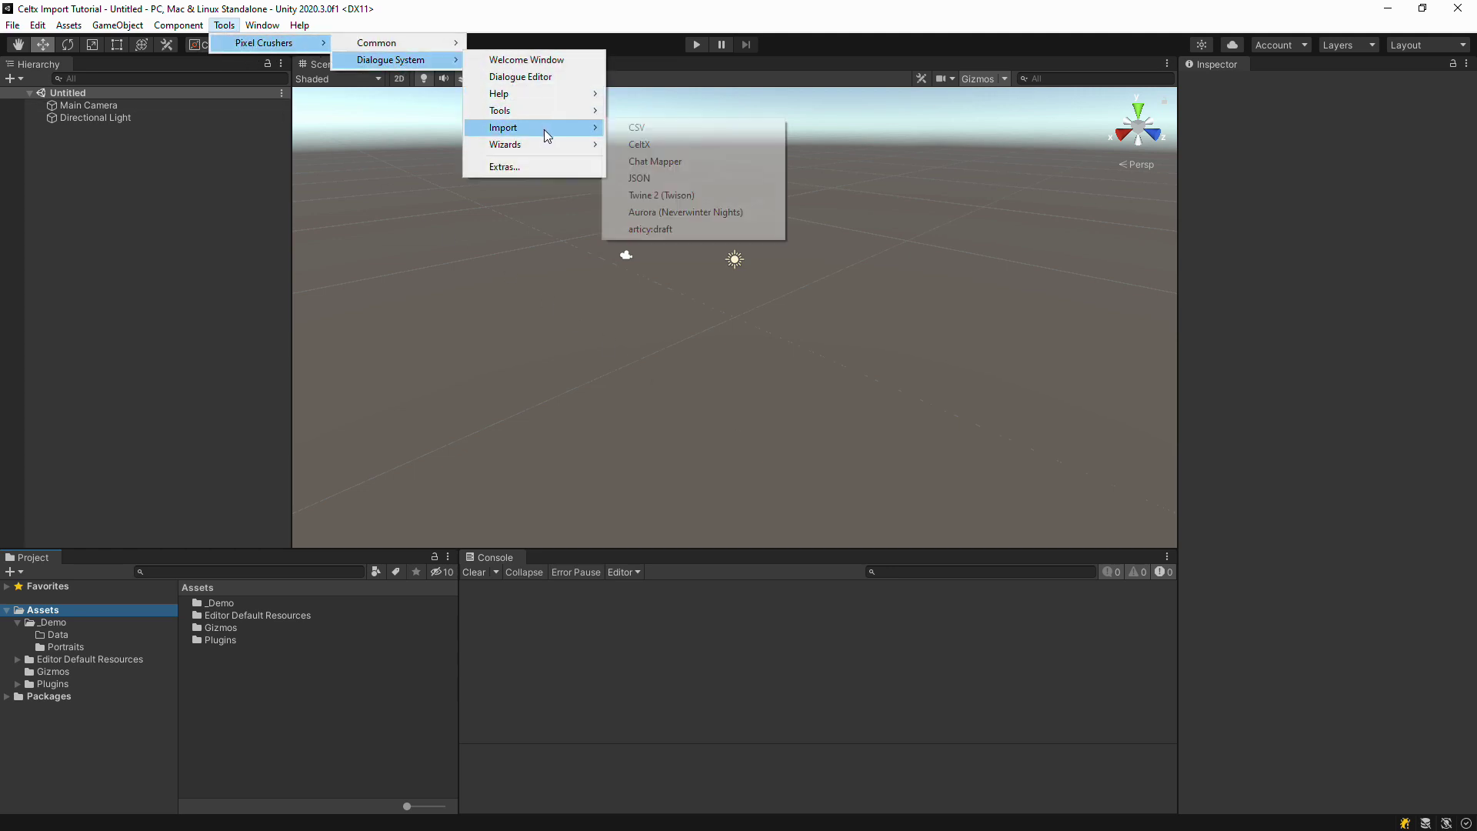
click(628, 144)
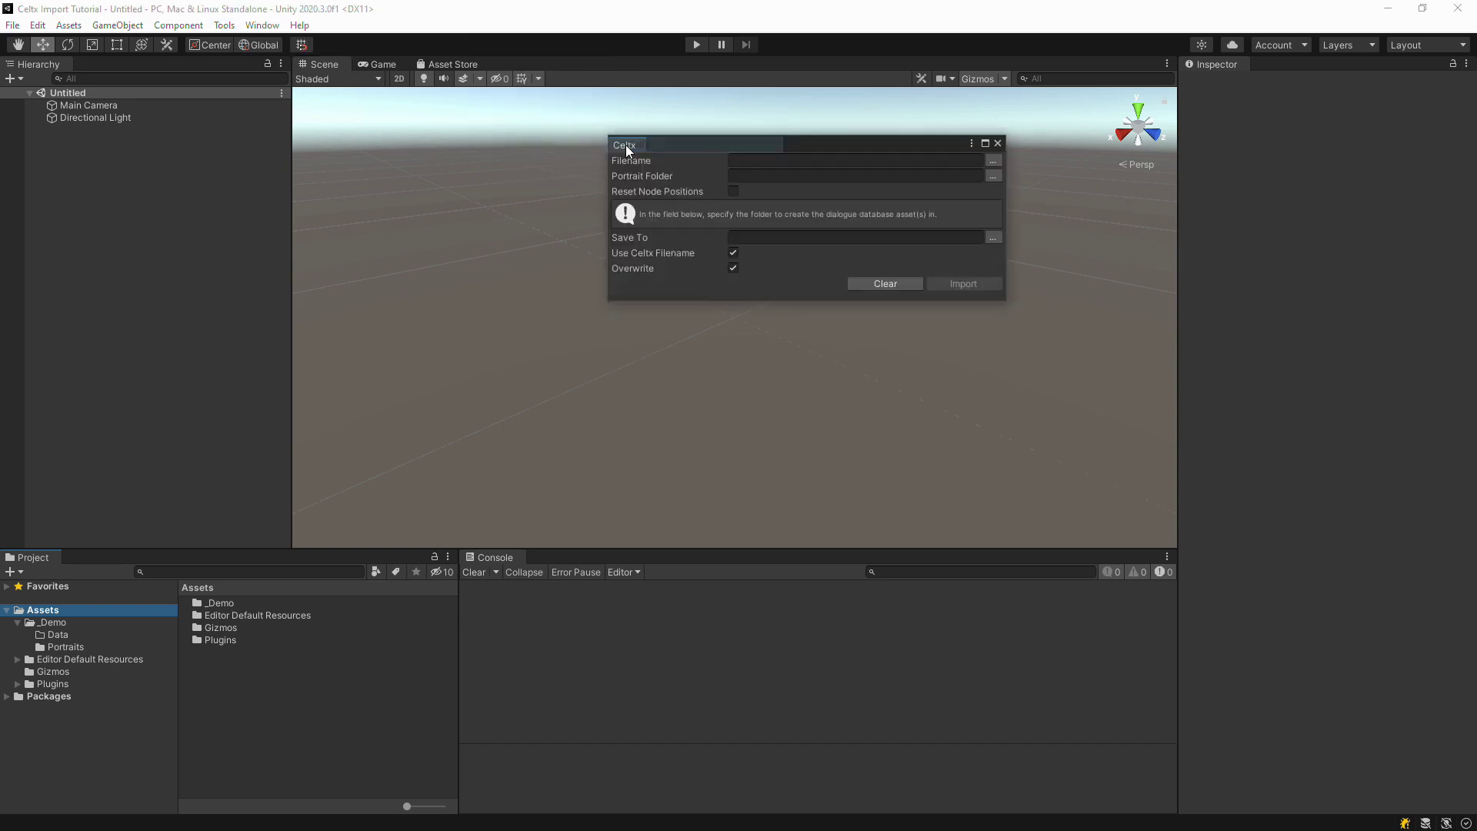
click(1000, 161)
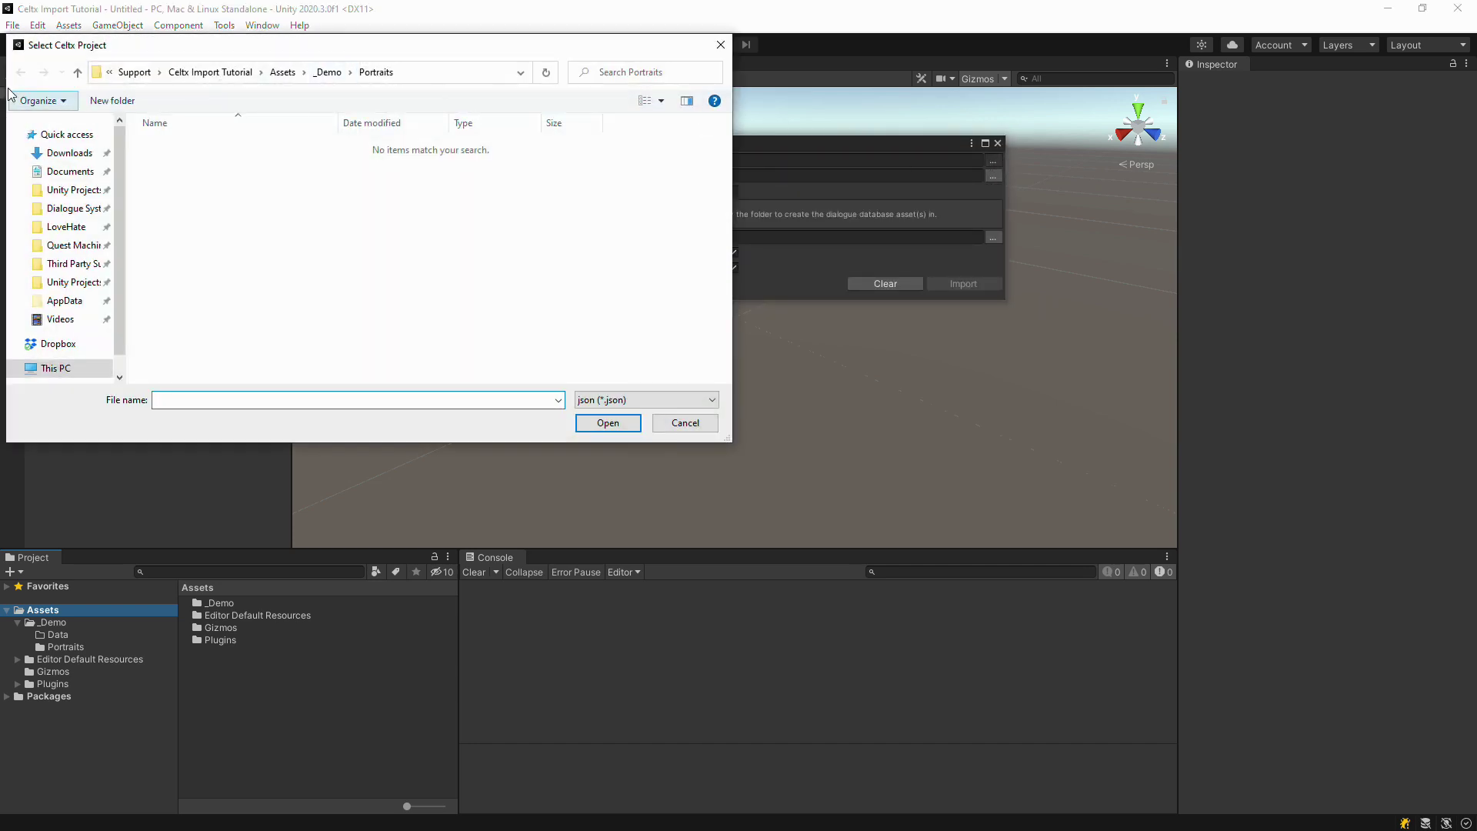
click(70, 154)
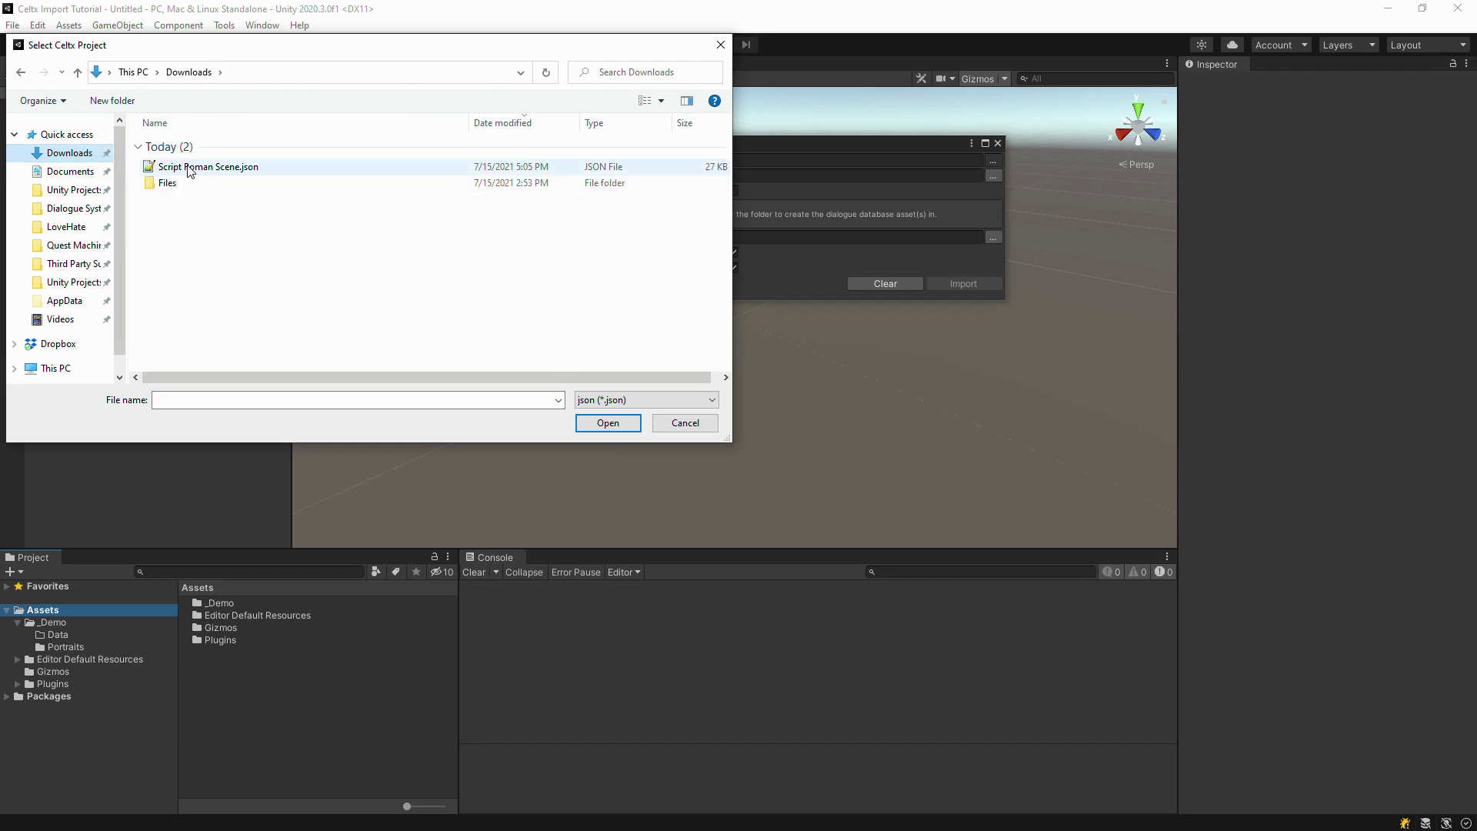
click(190, 168)
Step: Confirm Script Roman Scene.json and set the Portrait Folder to Assets/_Demo/Portraits
click(609, 424)
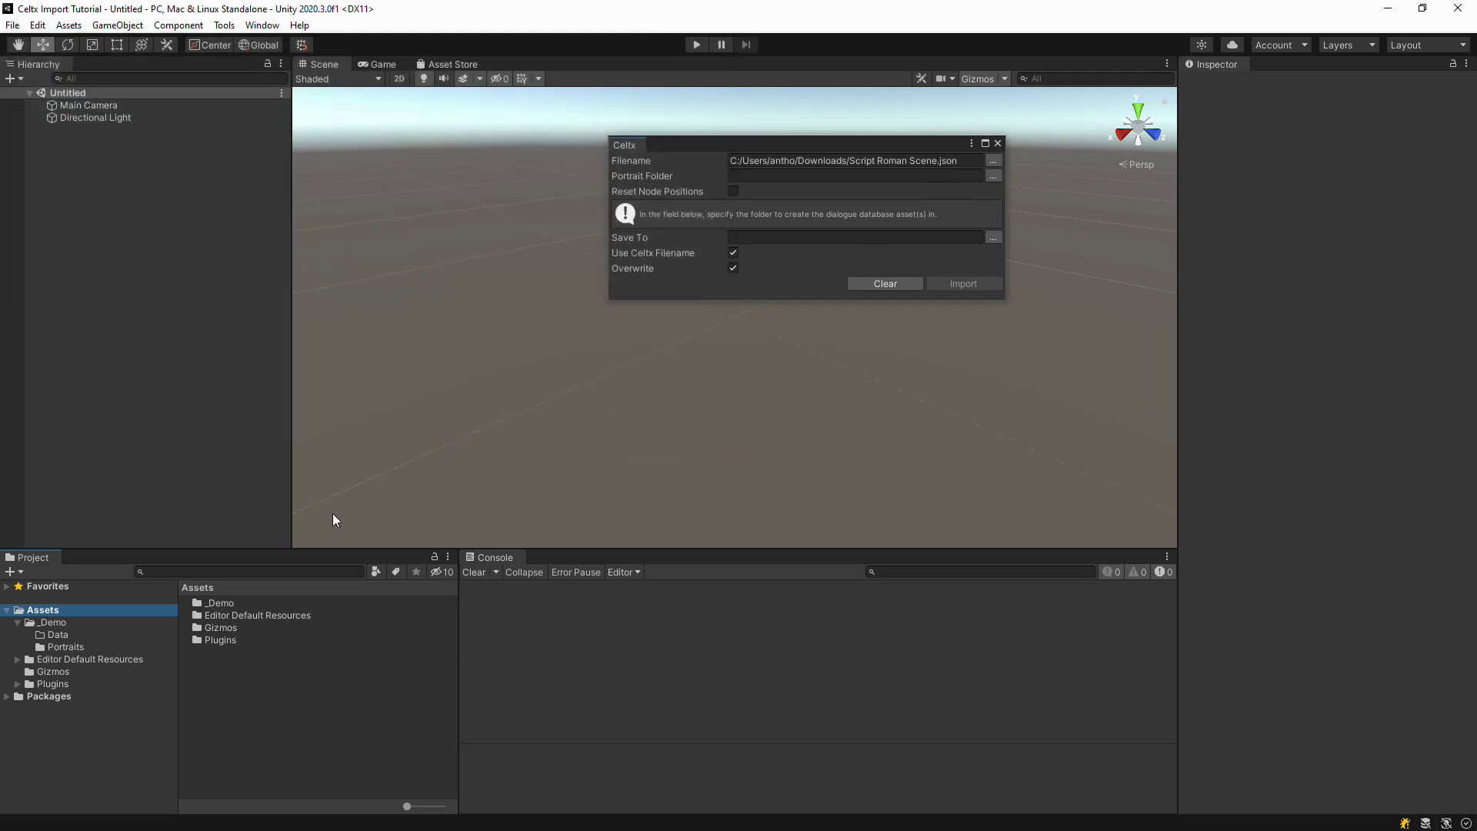
click(60, 650)
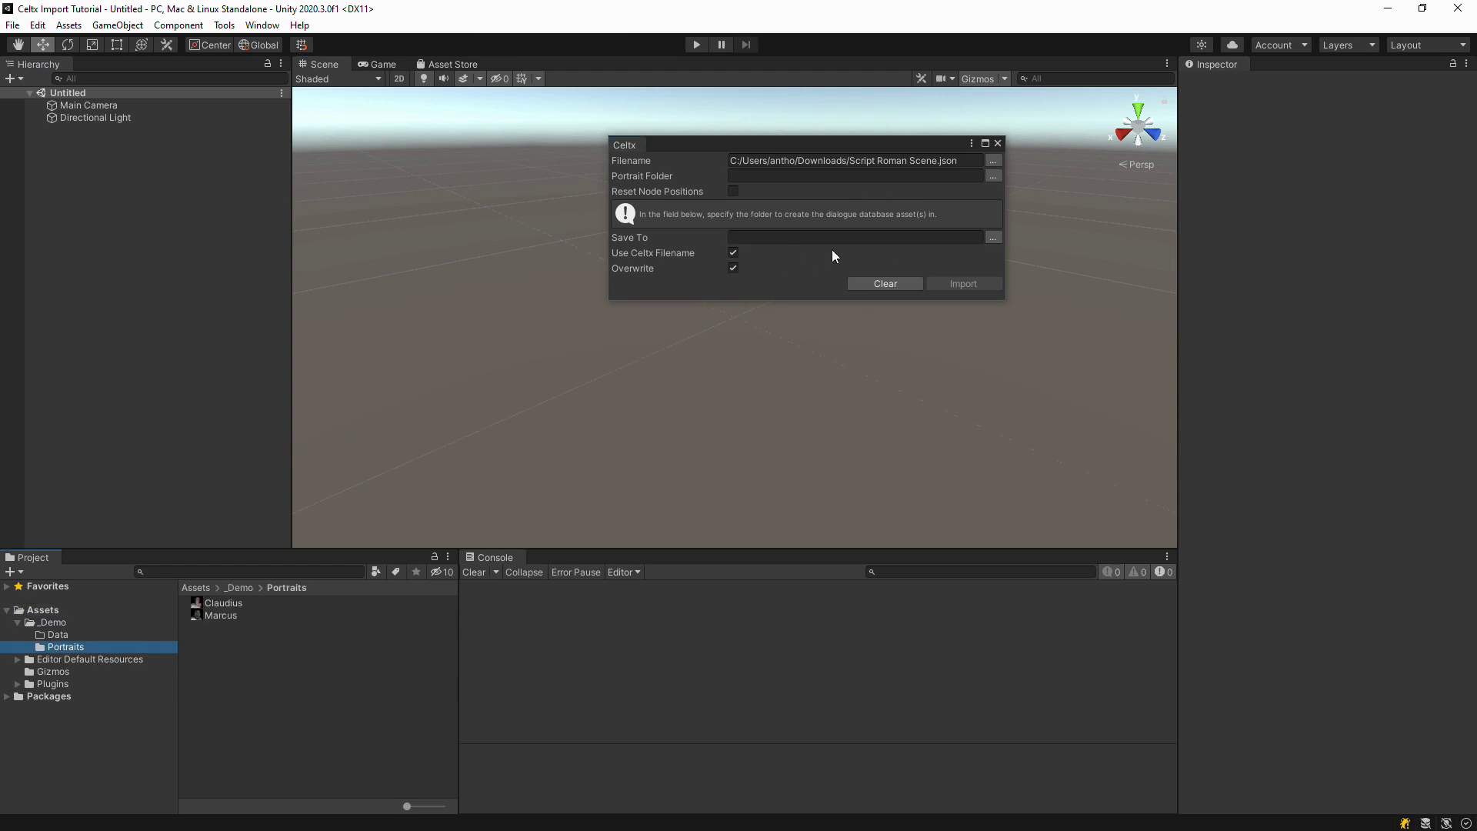
click(993, 177)
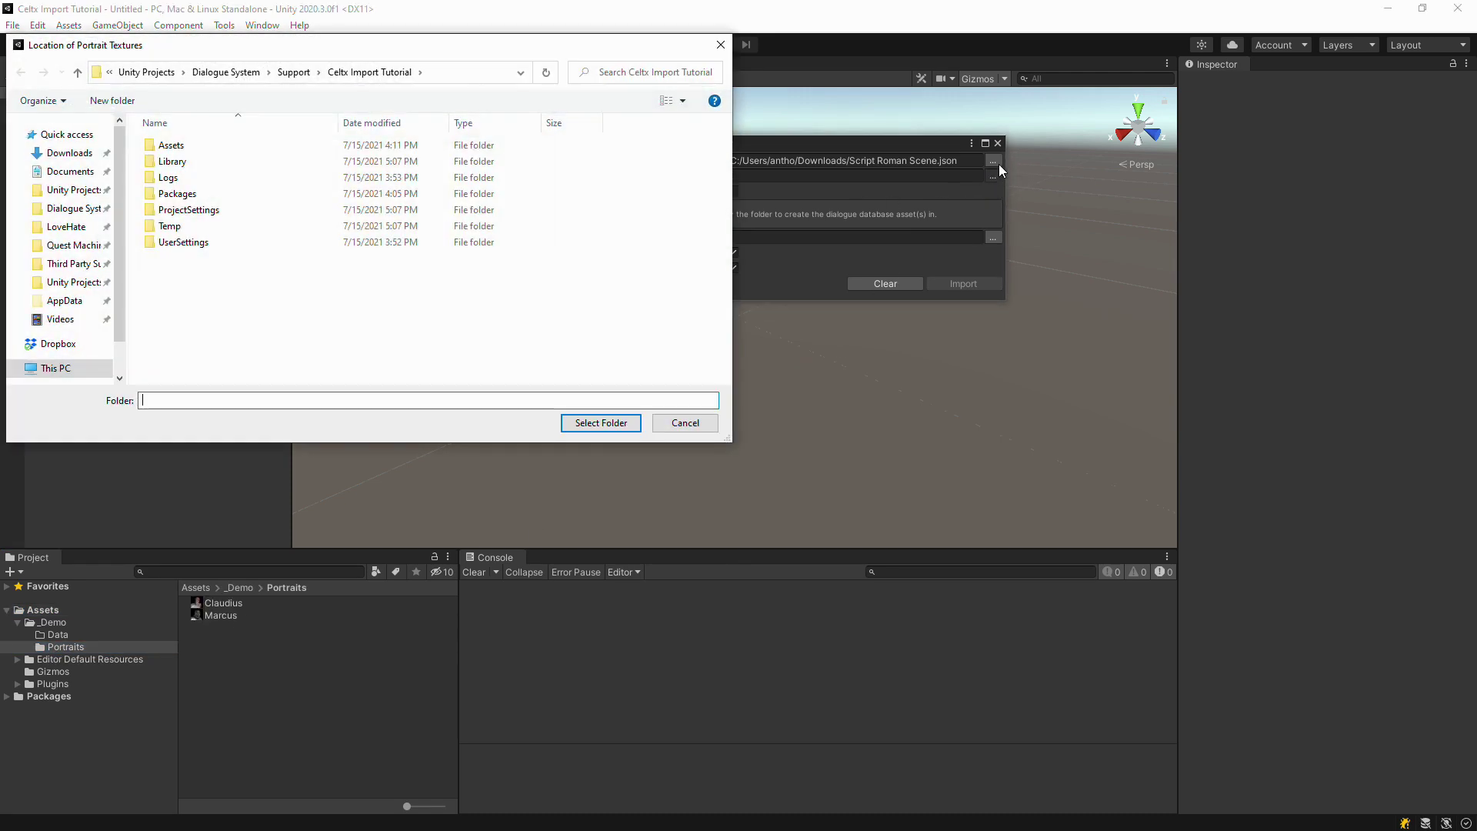
double_click(171, 145)
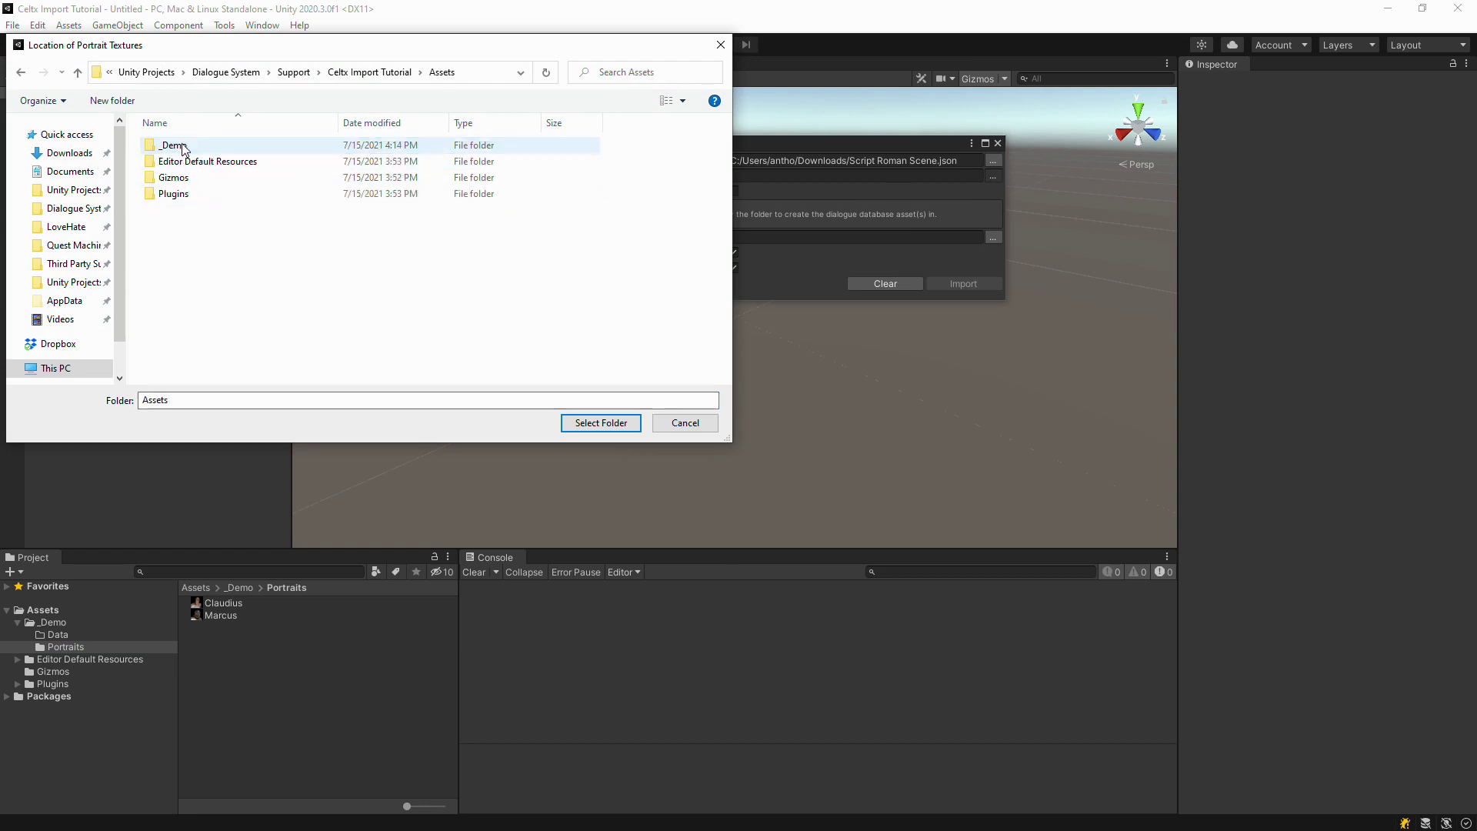
double_click(166, 146)
double_click(184, 163)
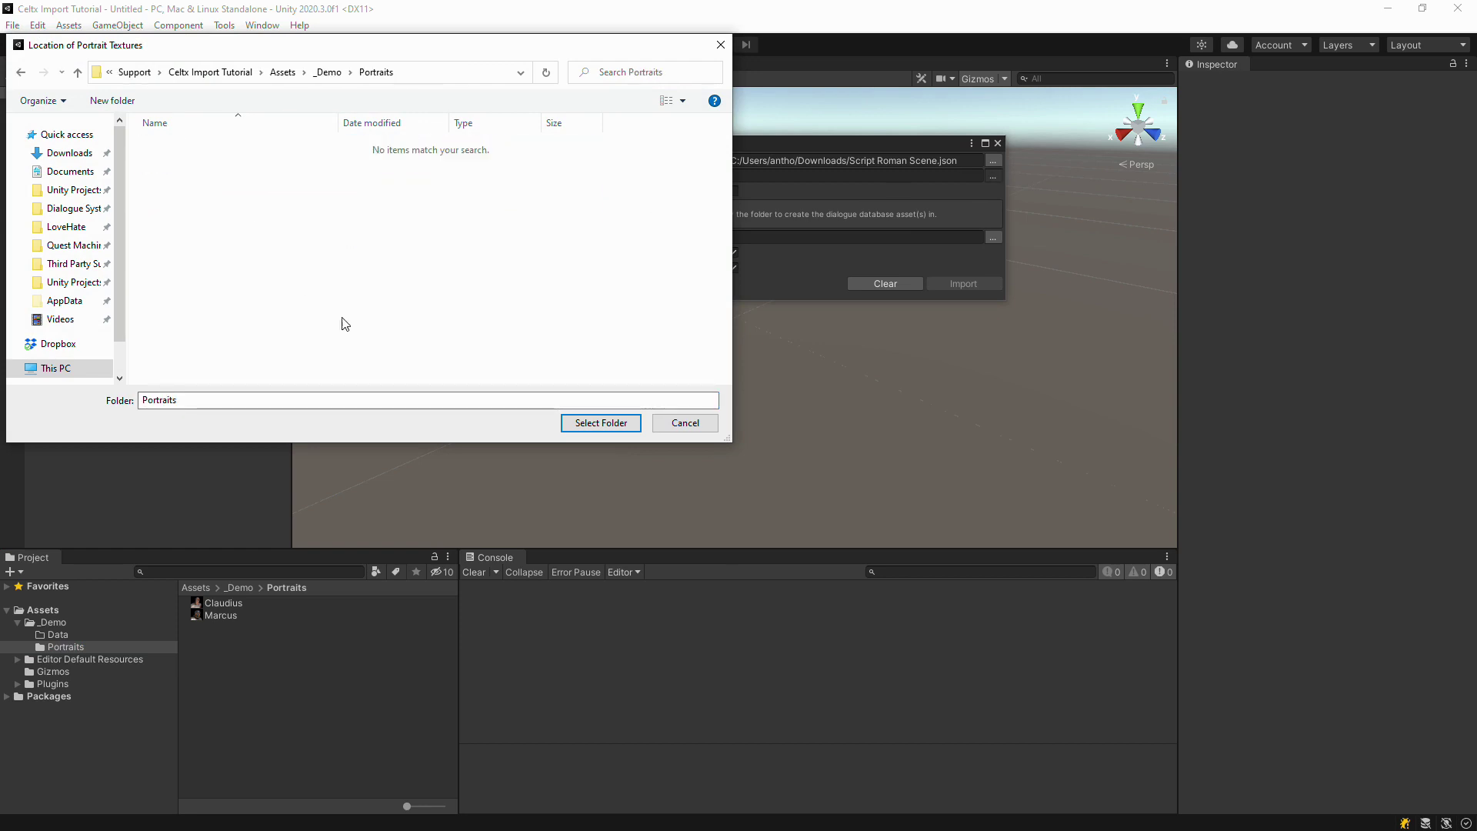
click(599, 423)
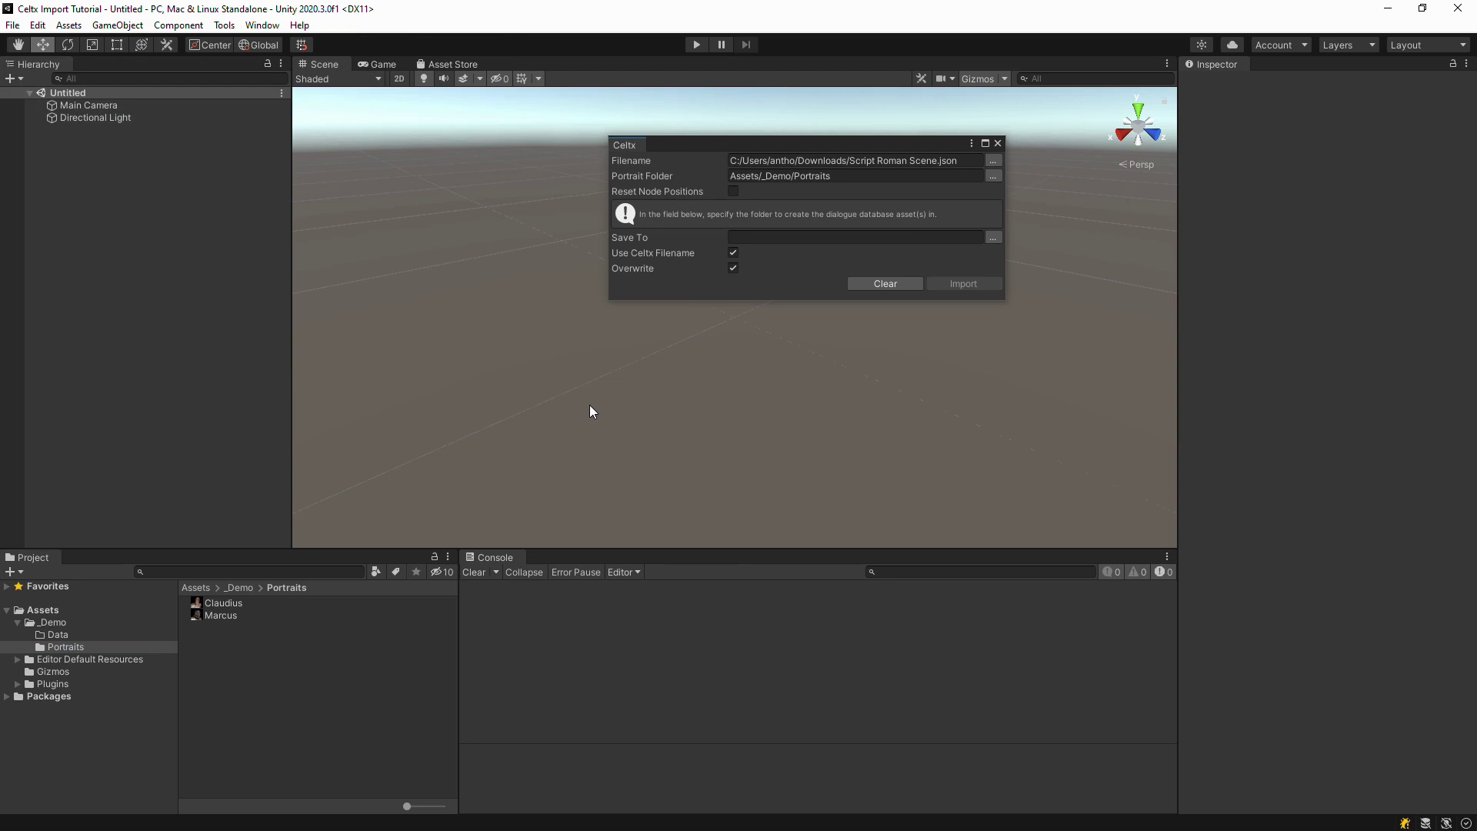
Step: Set Save To to Assets/_Demo/Data and show the empty Data folder in the Project panel
click(993, 238)
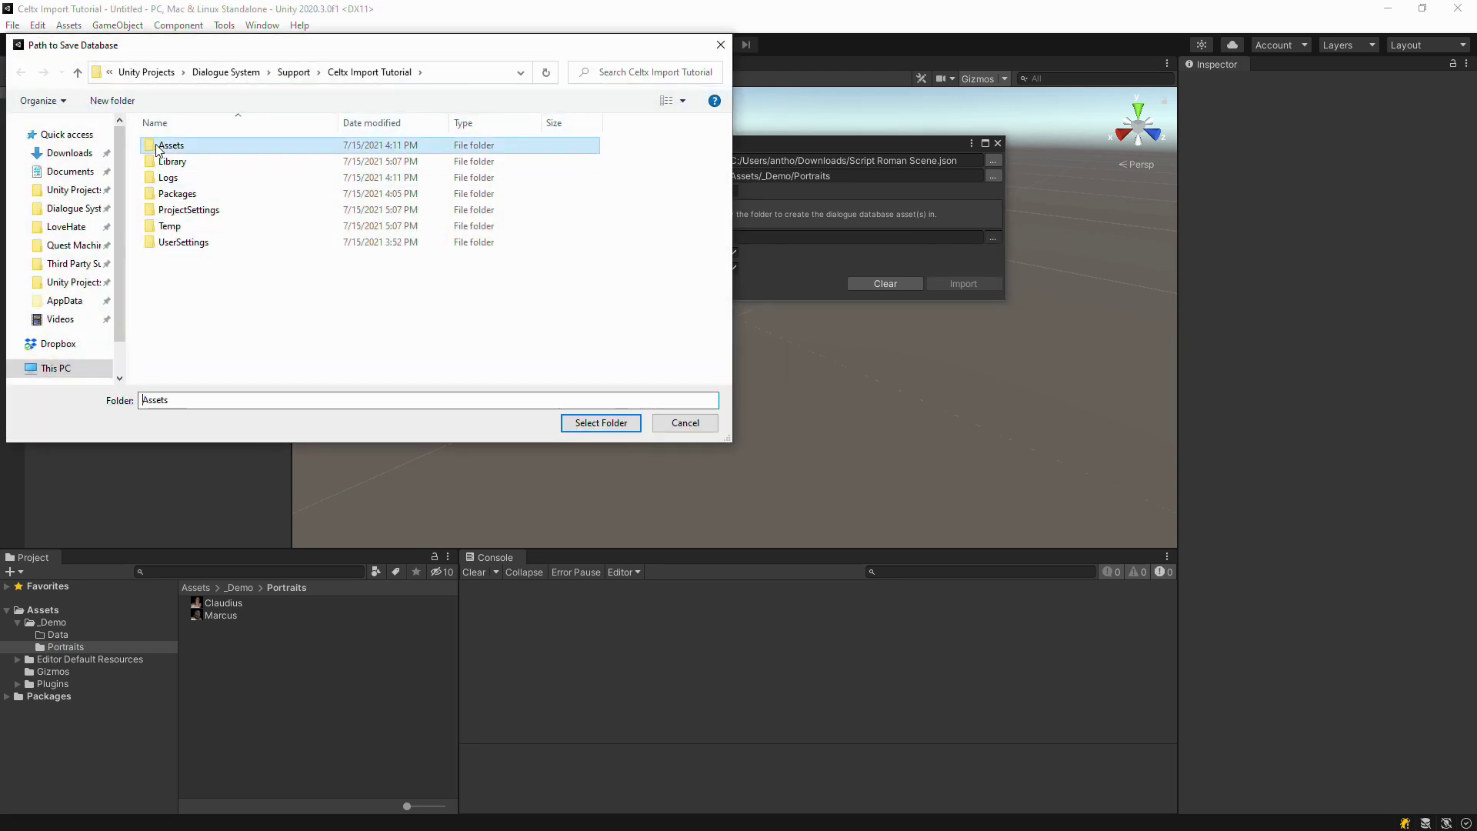
double_click(158, 145)
double_click(157, 145)
double_click(158, 145)
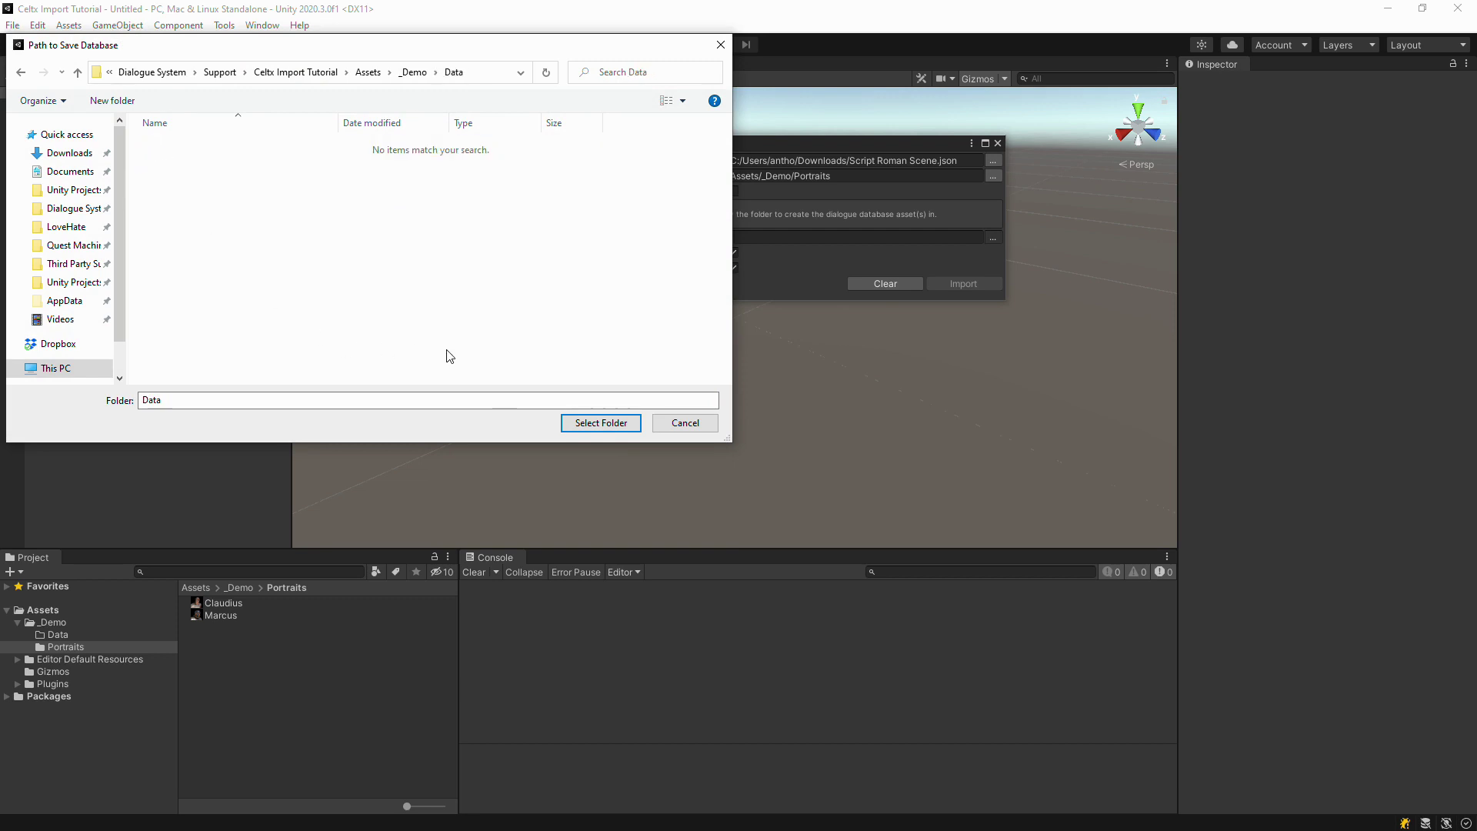
click(600, 422)
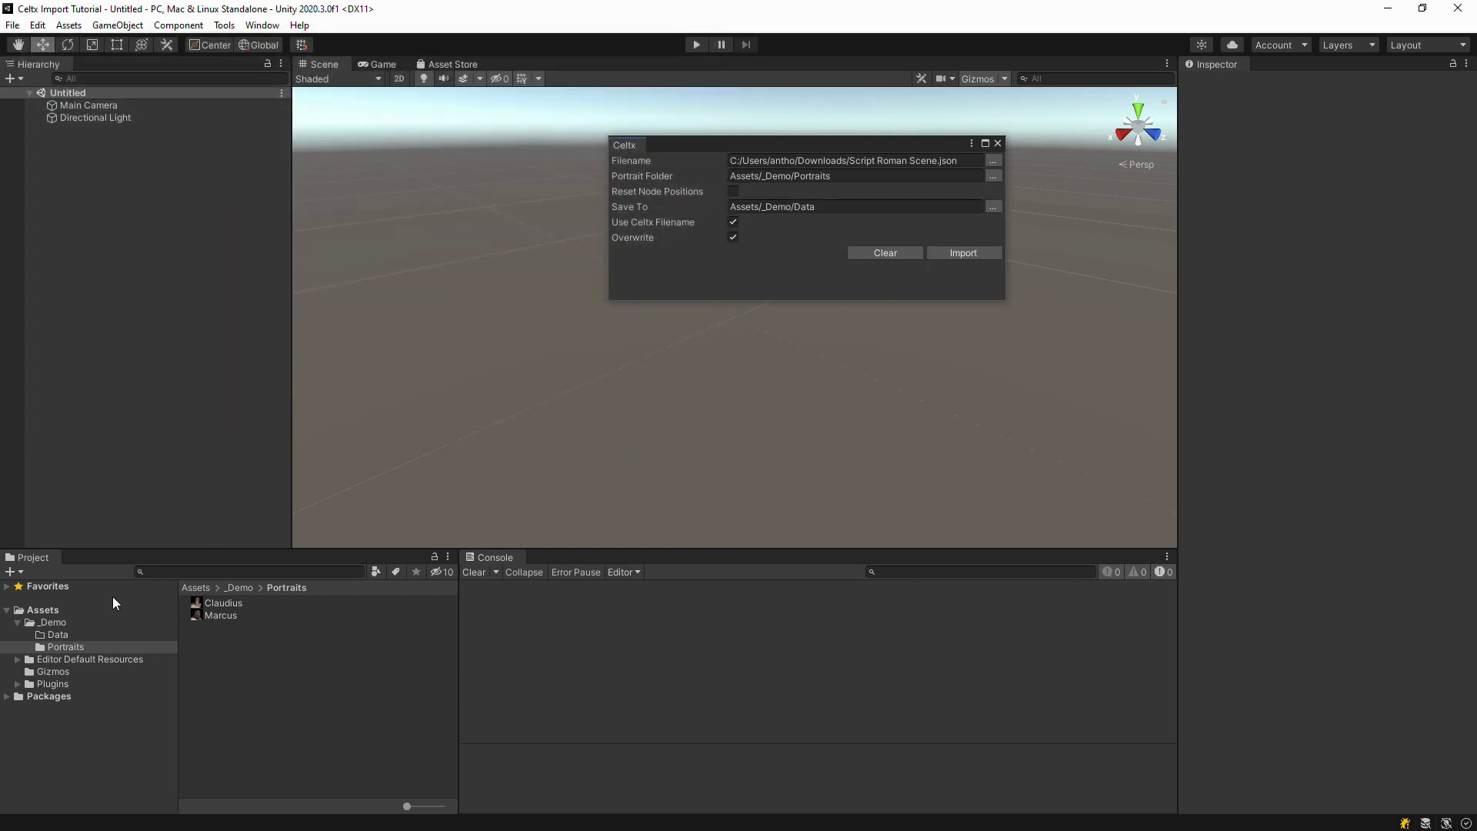
click(64, 631)
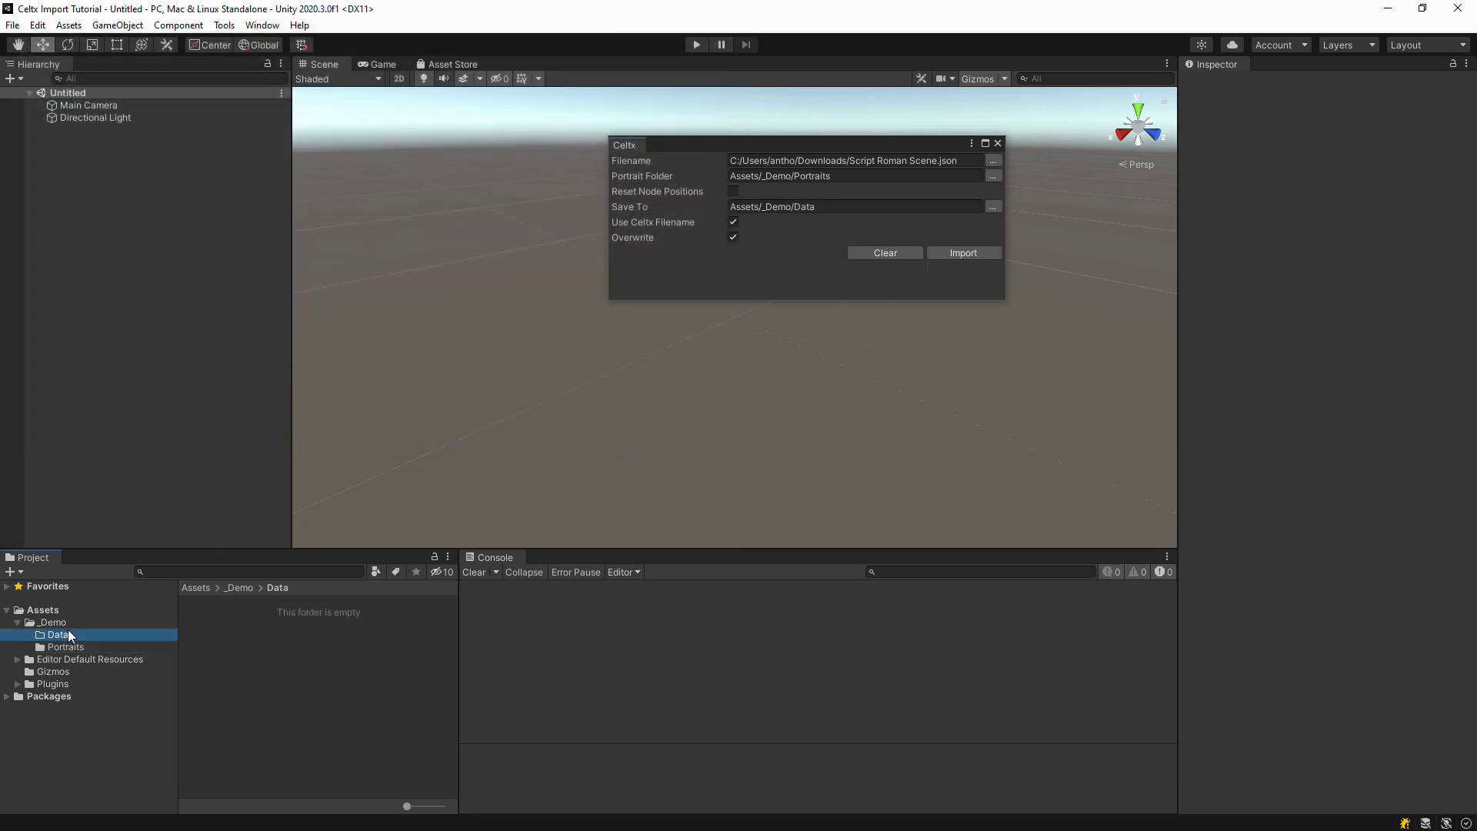
Step: Run the Celtx import to create the Script Roman Scene database in Assets/_Demo/Data
click(969, 252)
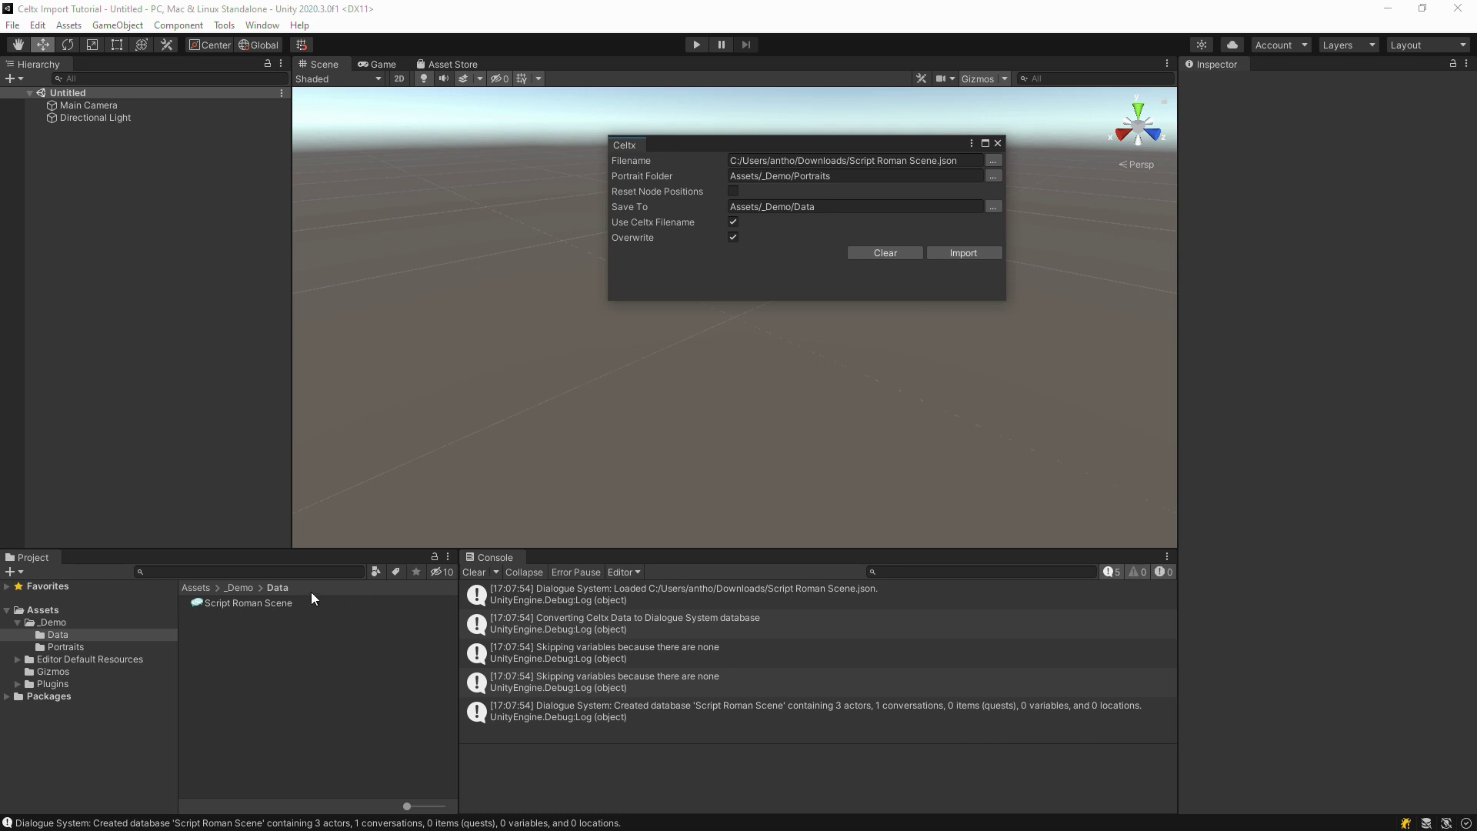
Step: Open the Script Roman Scene database, inspect CLAUDIUS's portrait textures, then view Conversations
click(283, 600)
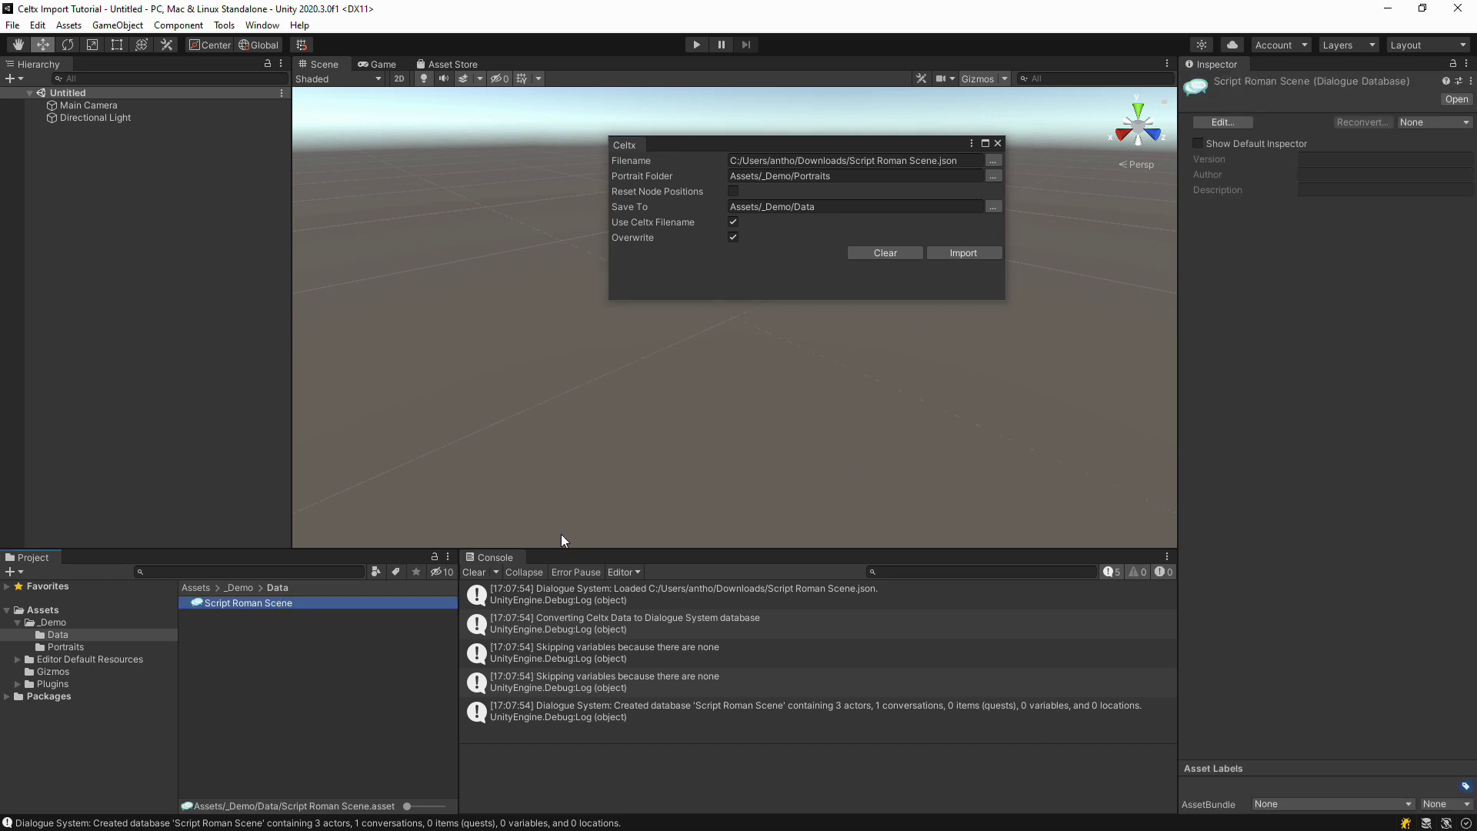
click(1201, 122)
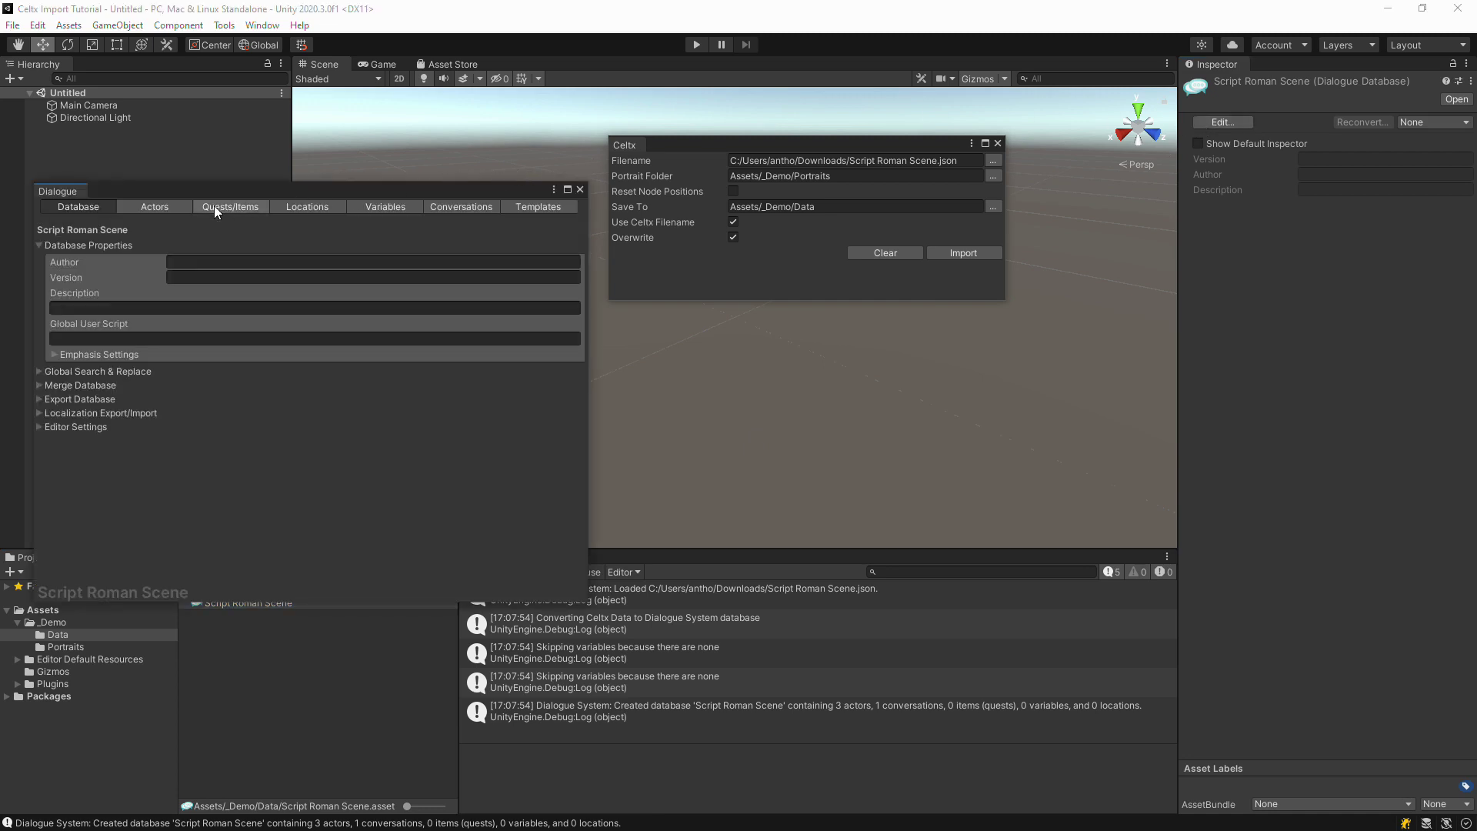
click(157, 205)
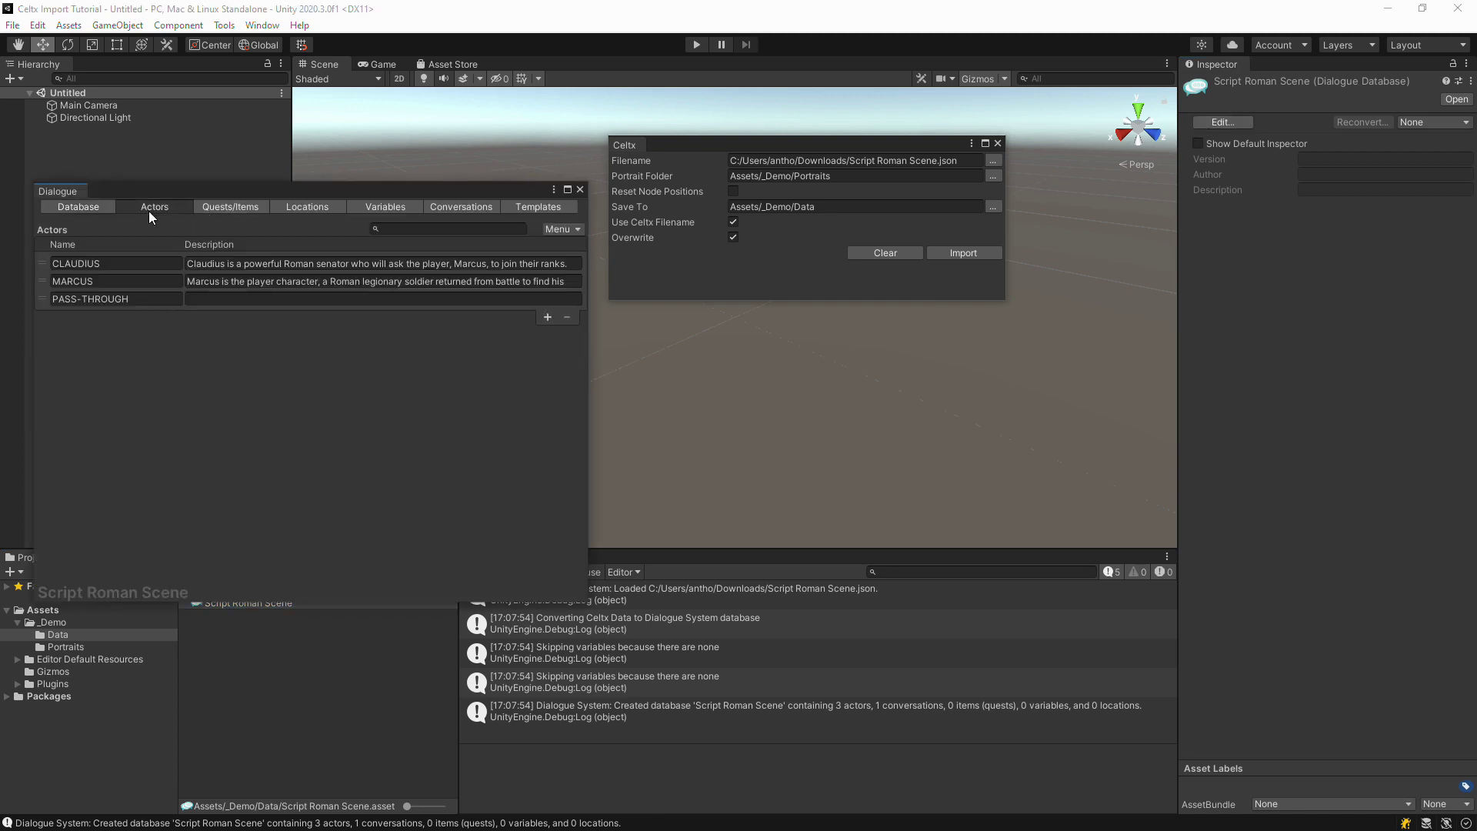
click(43, 270)
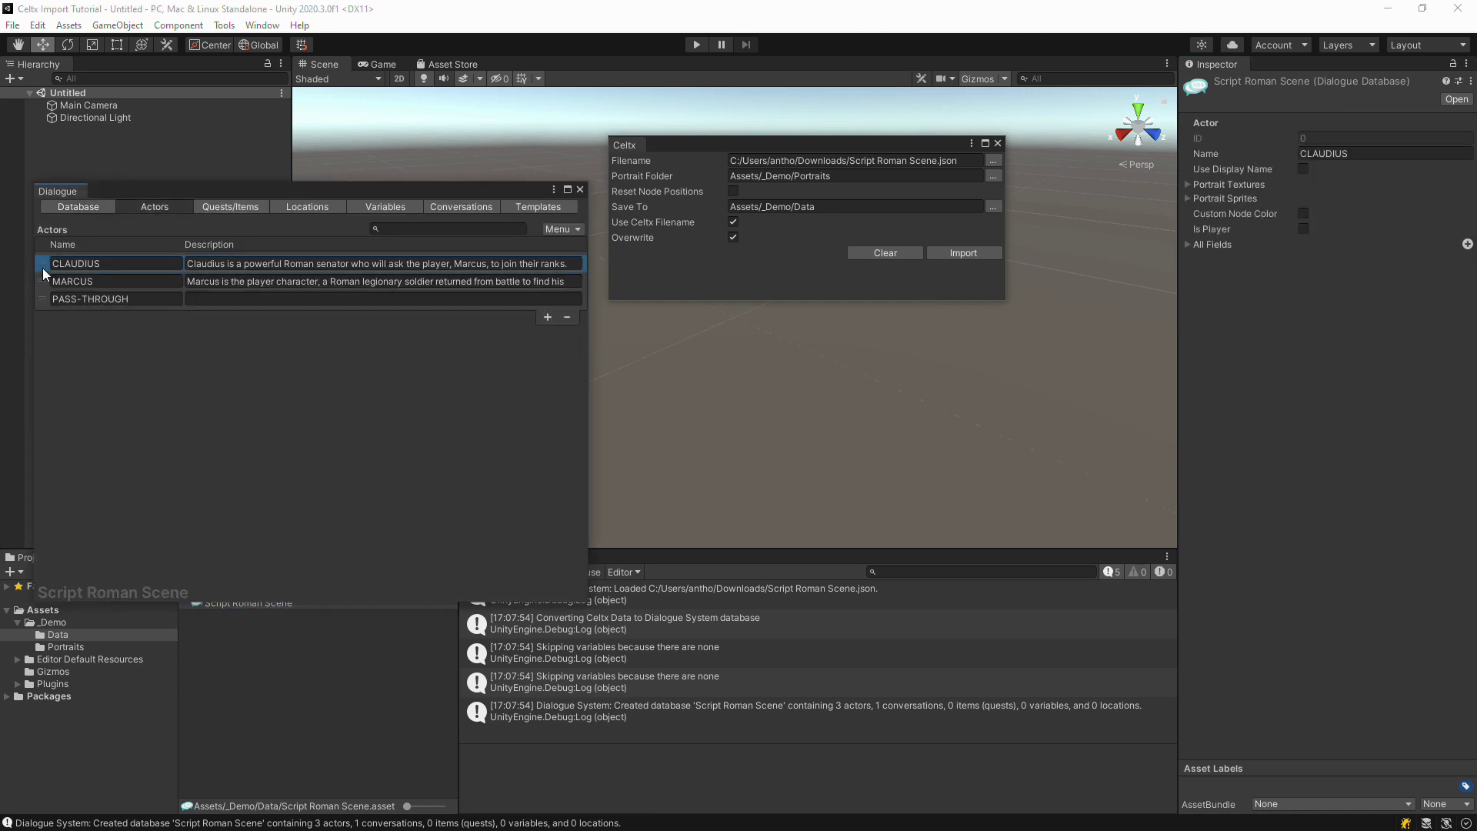
click(1187, 185)
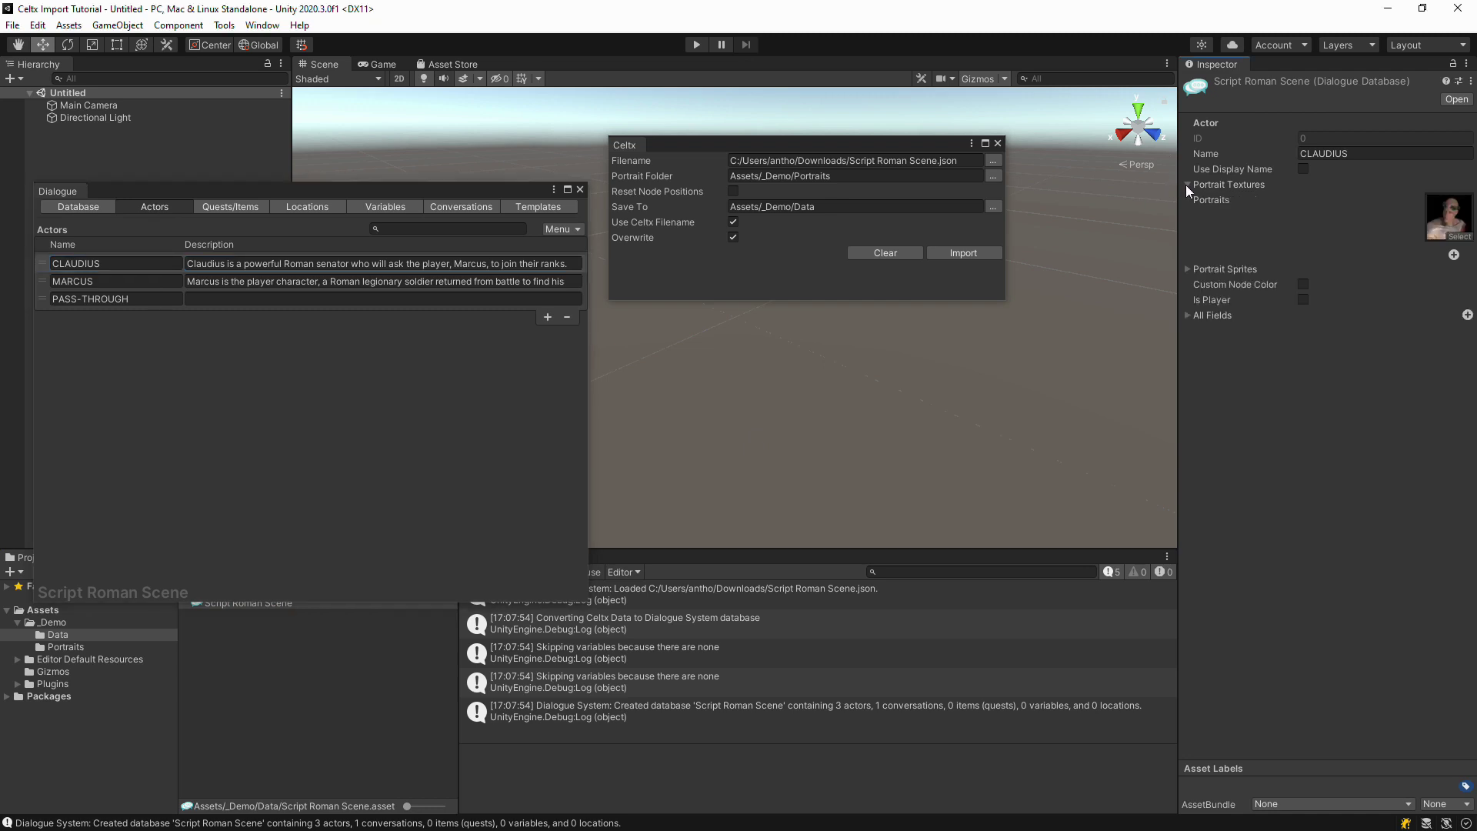
click(448, 207)
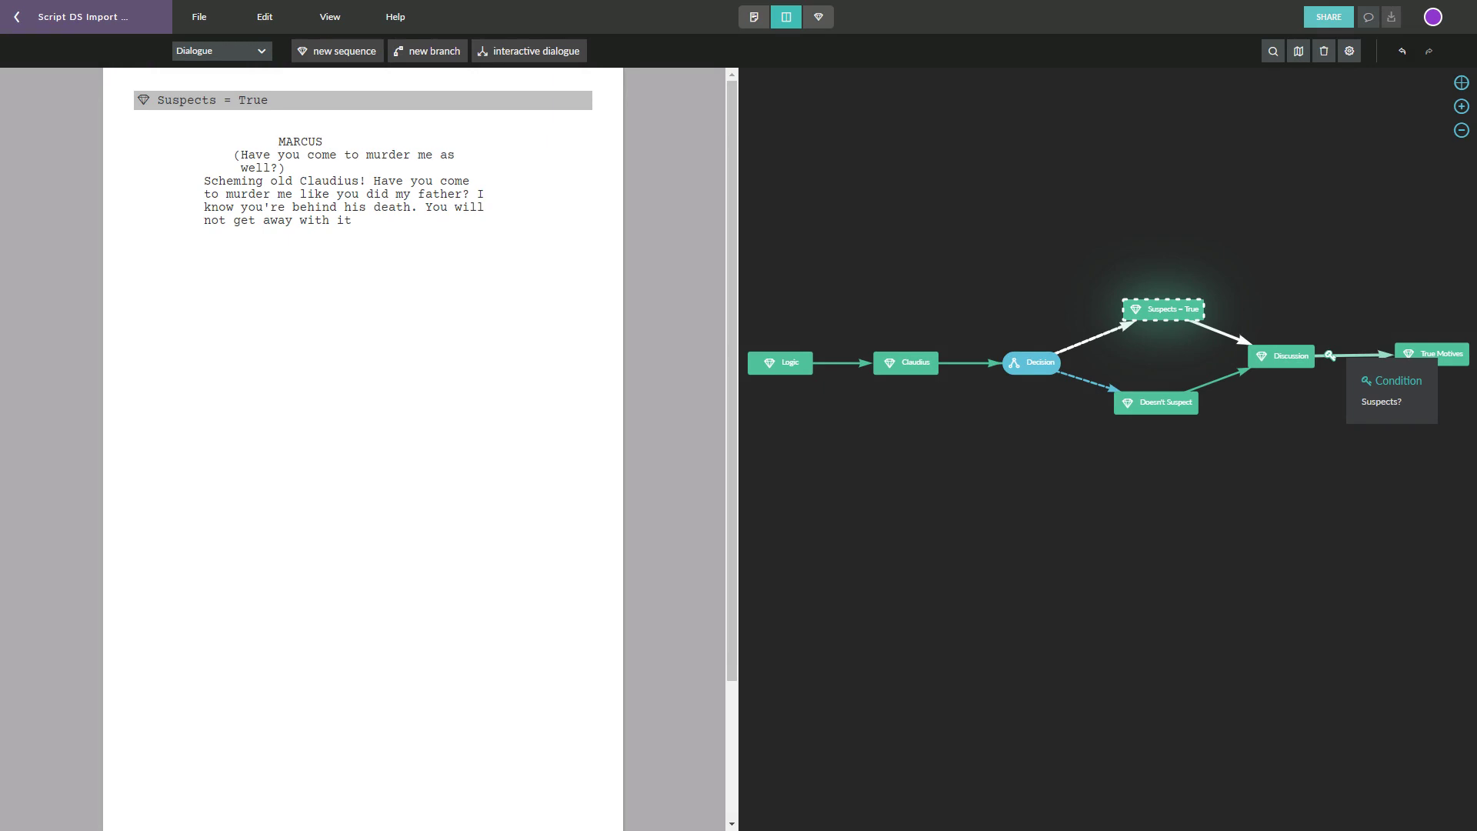
Step: Open the Suspects? condition on the Discussion → True Motives link, testing Suspects_Murder = true
click(1329, 355)
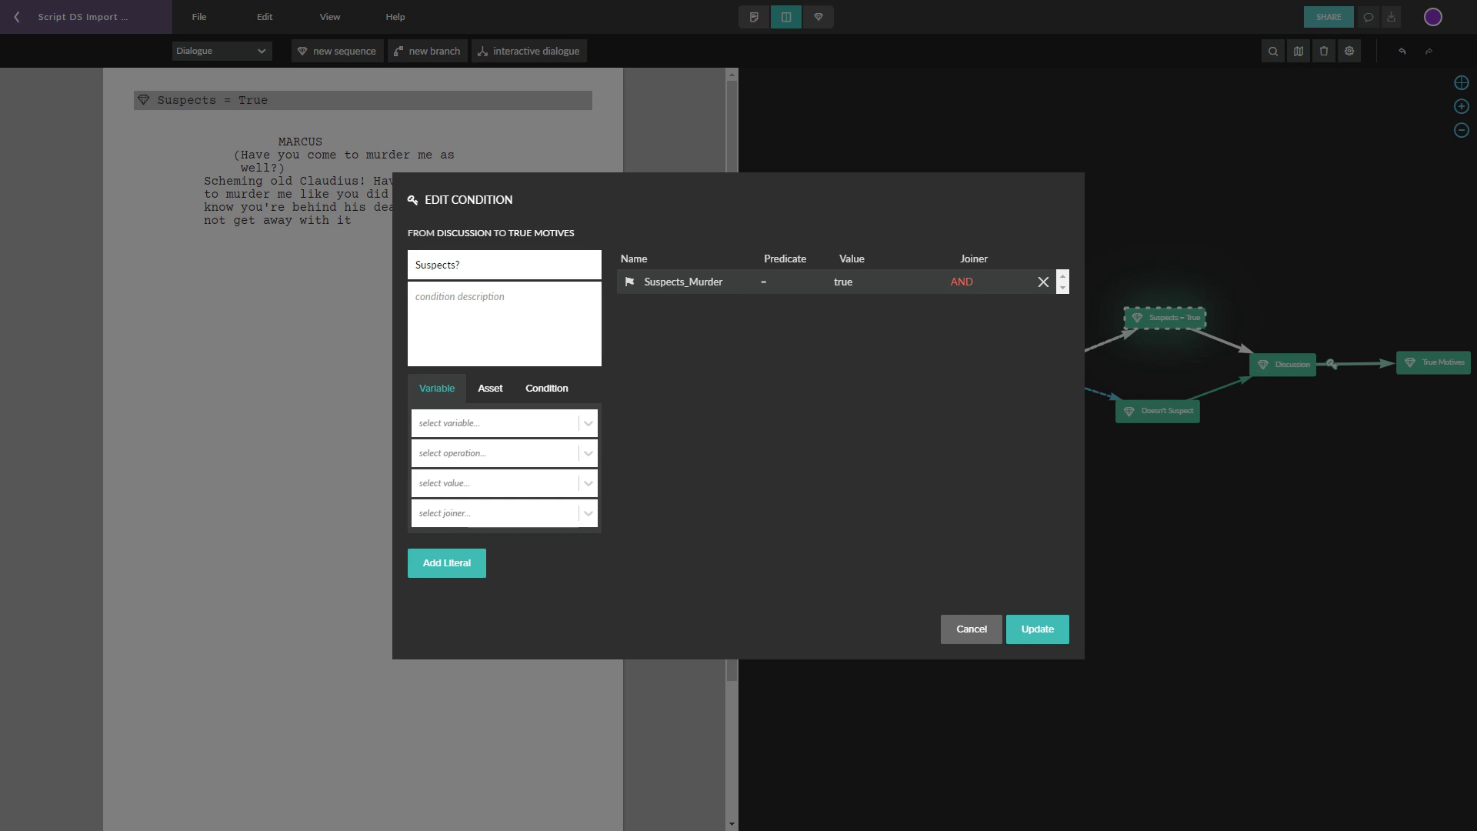
text([D])
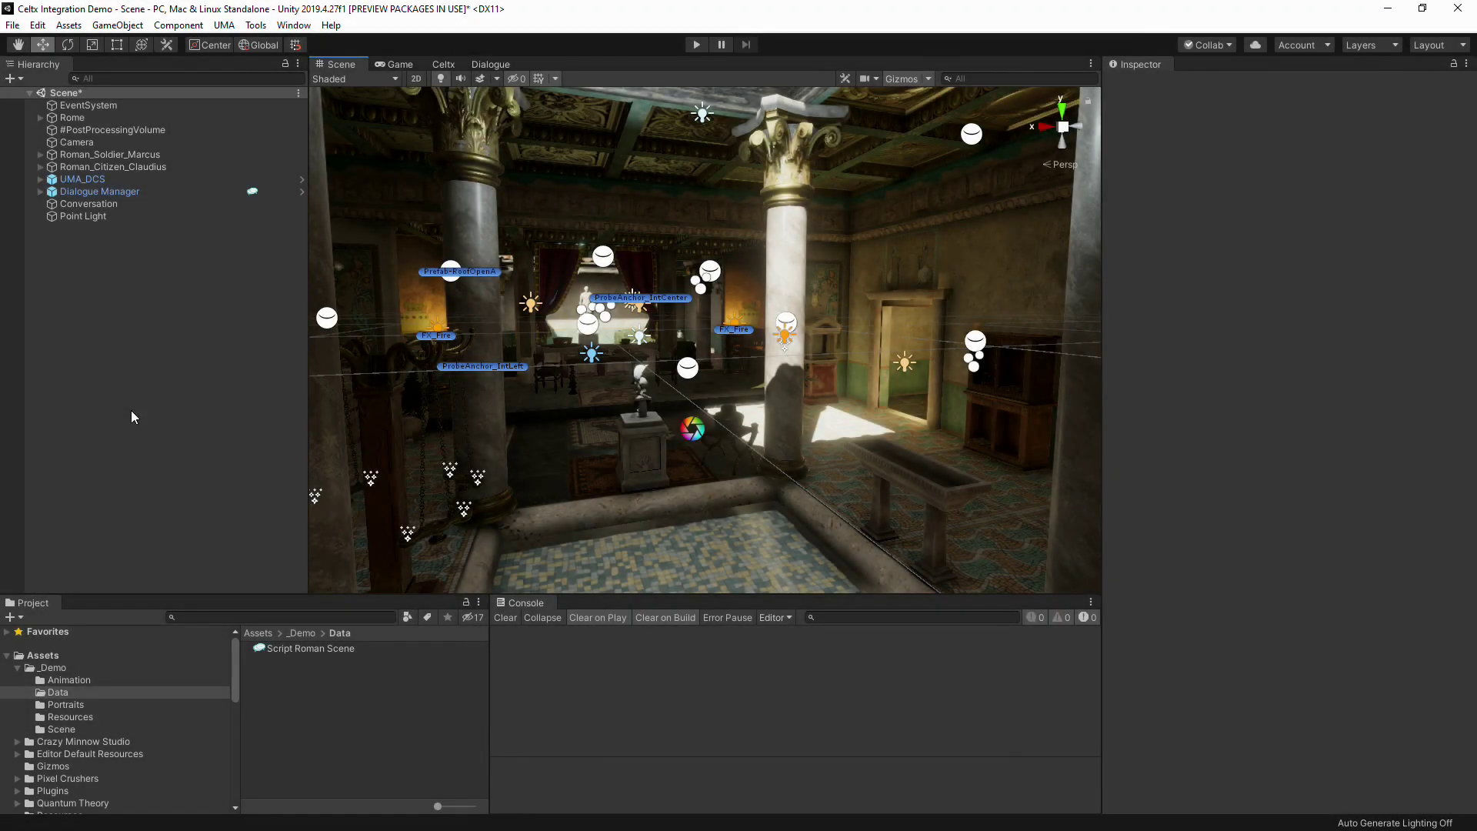
Step: Import the Script Roman Scene Celtx file as a dialogue database and view it in the Dialogue editor
click(443, 64)
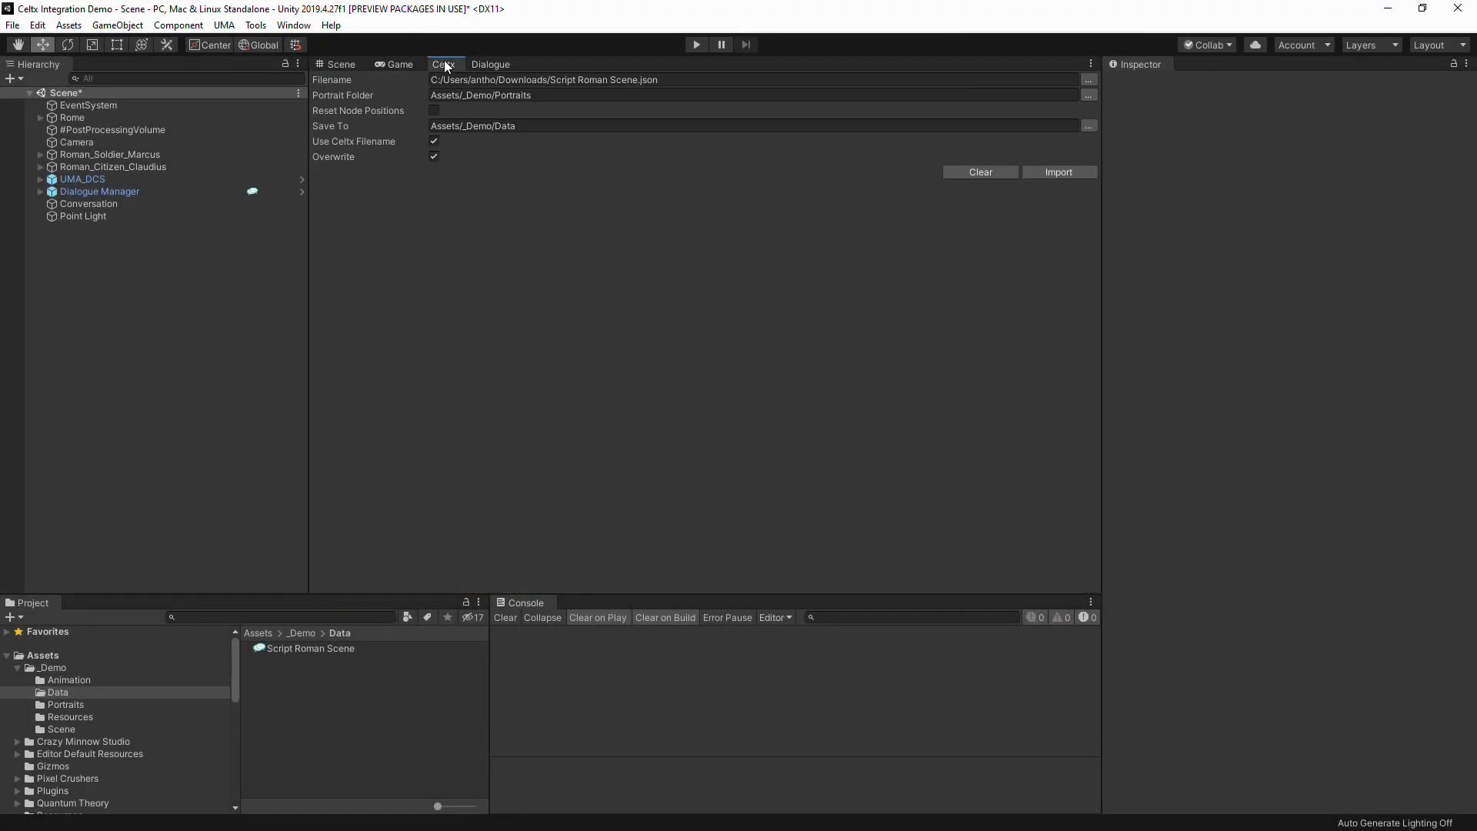
click(1035, 171)
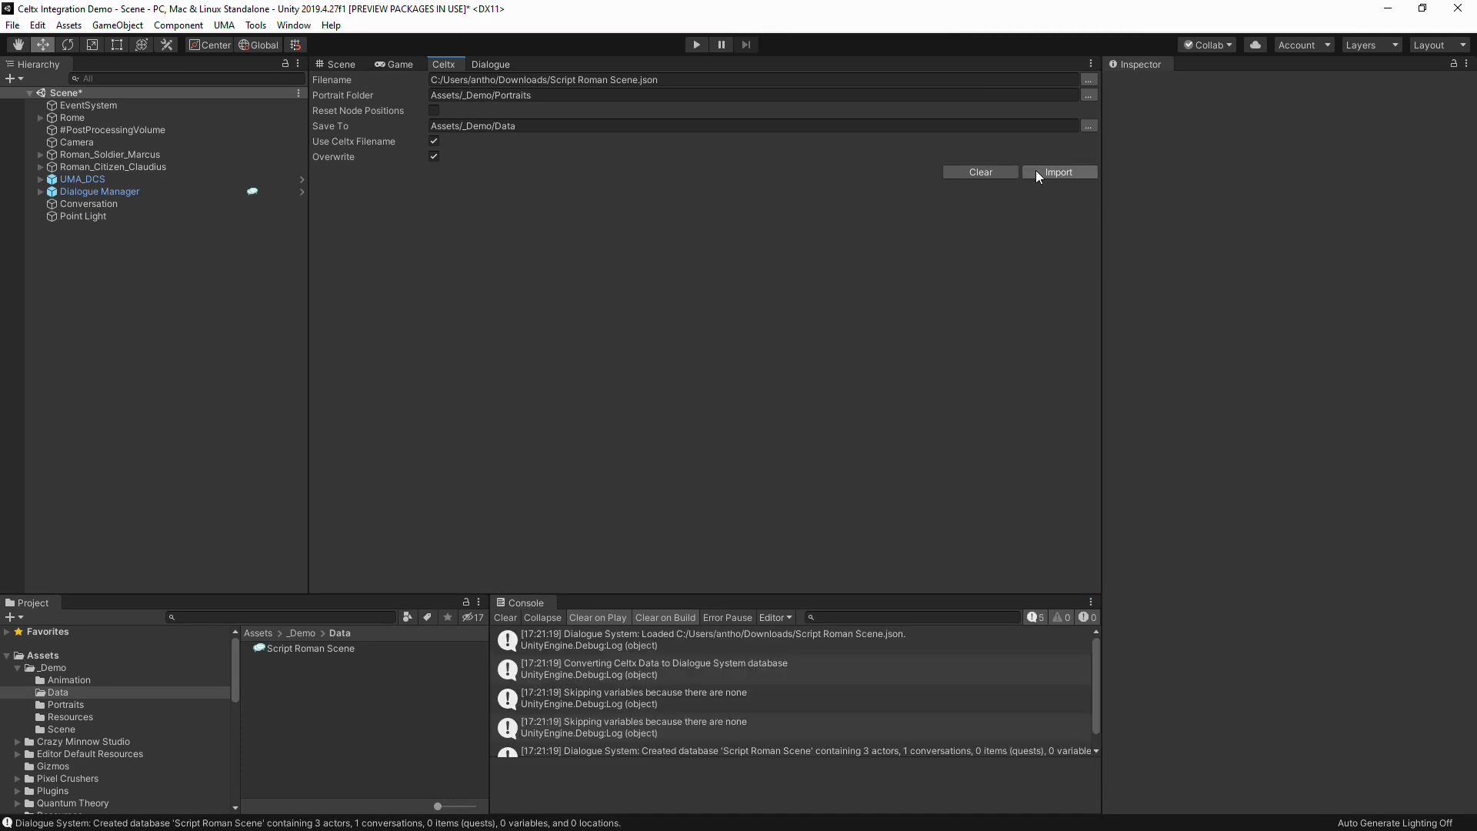
scroll(933, 682, down, 1)
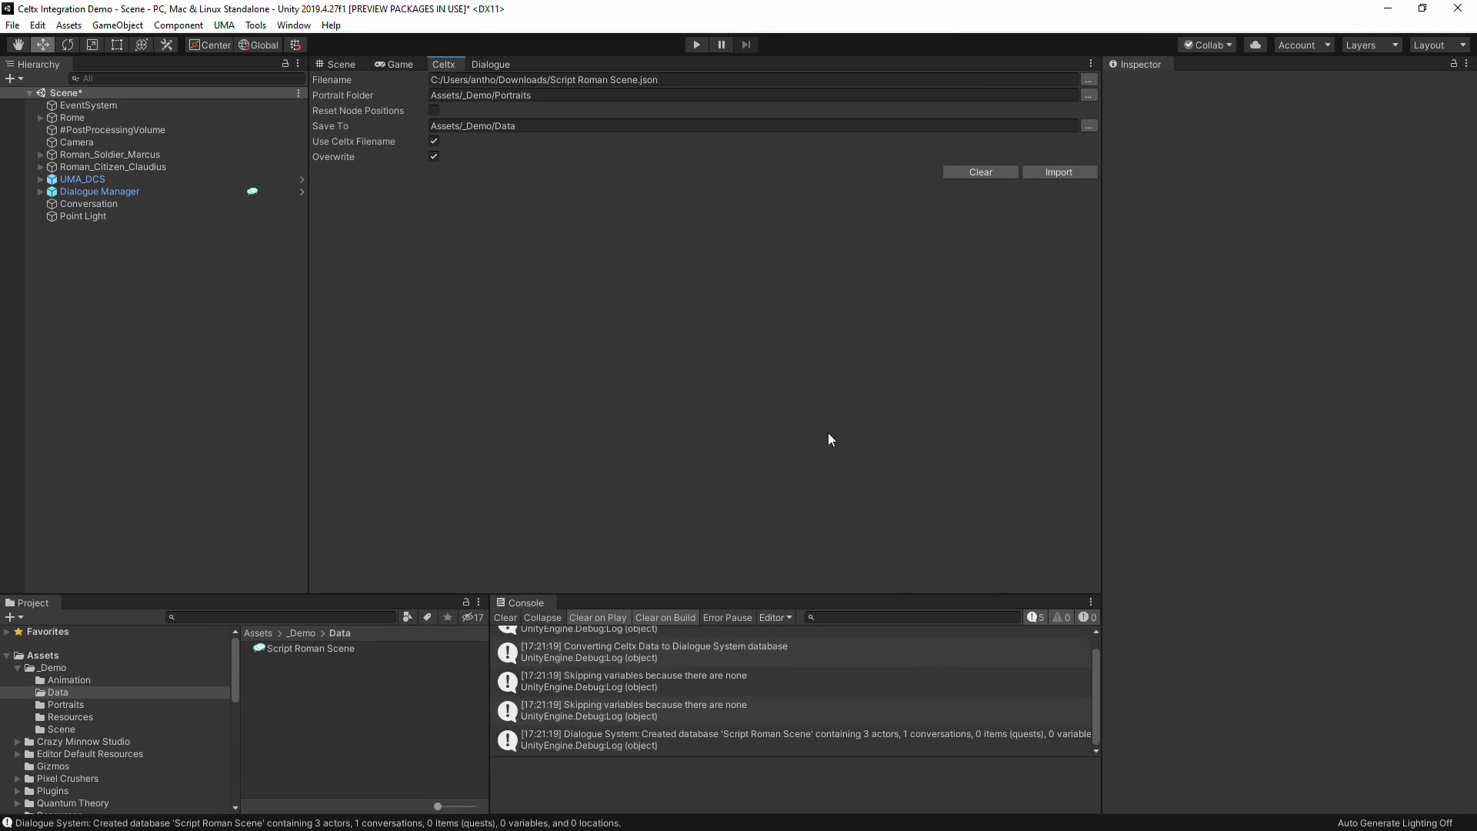
click(496, 64)
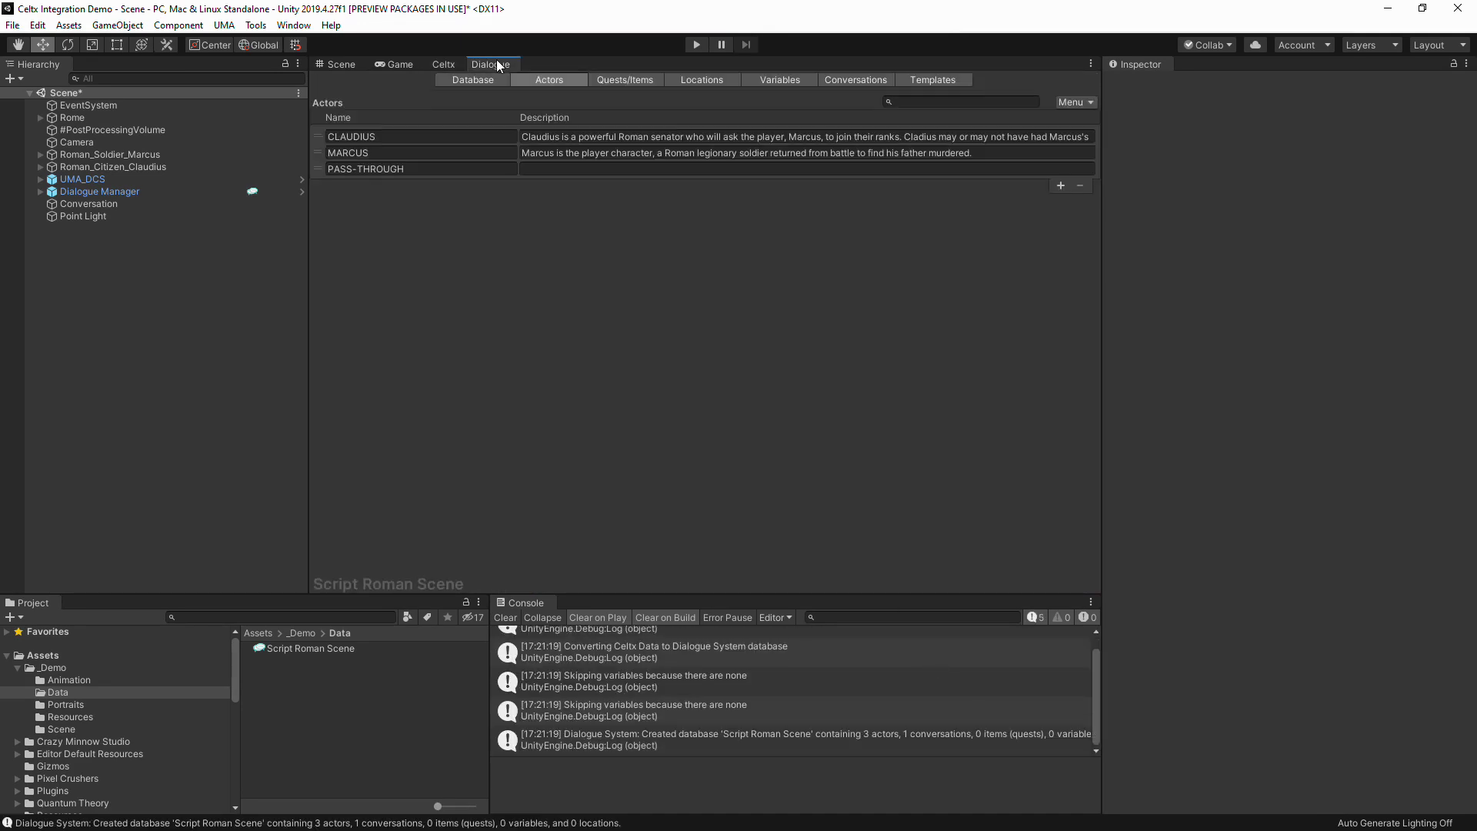
Step: Check the conversation graph, assign Script Roman Scene as the Dialogue Manager's Initial Database, and play
click(837, 81)
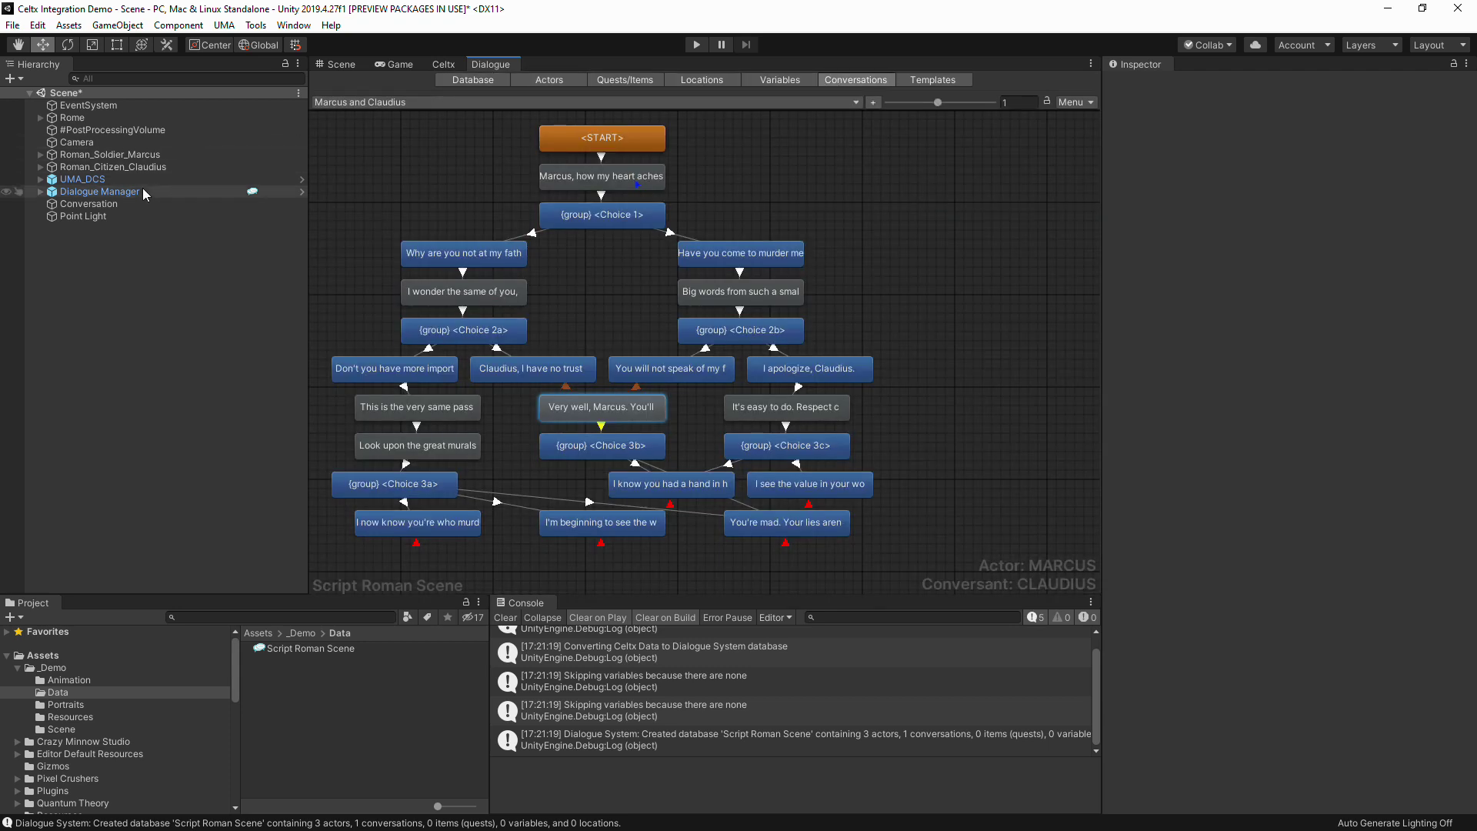
click(133, 193)
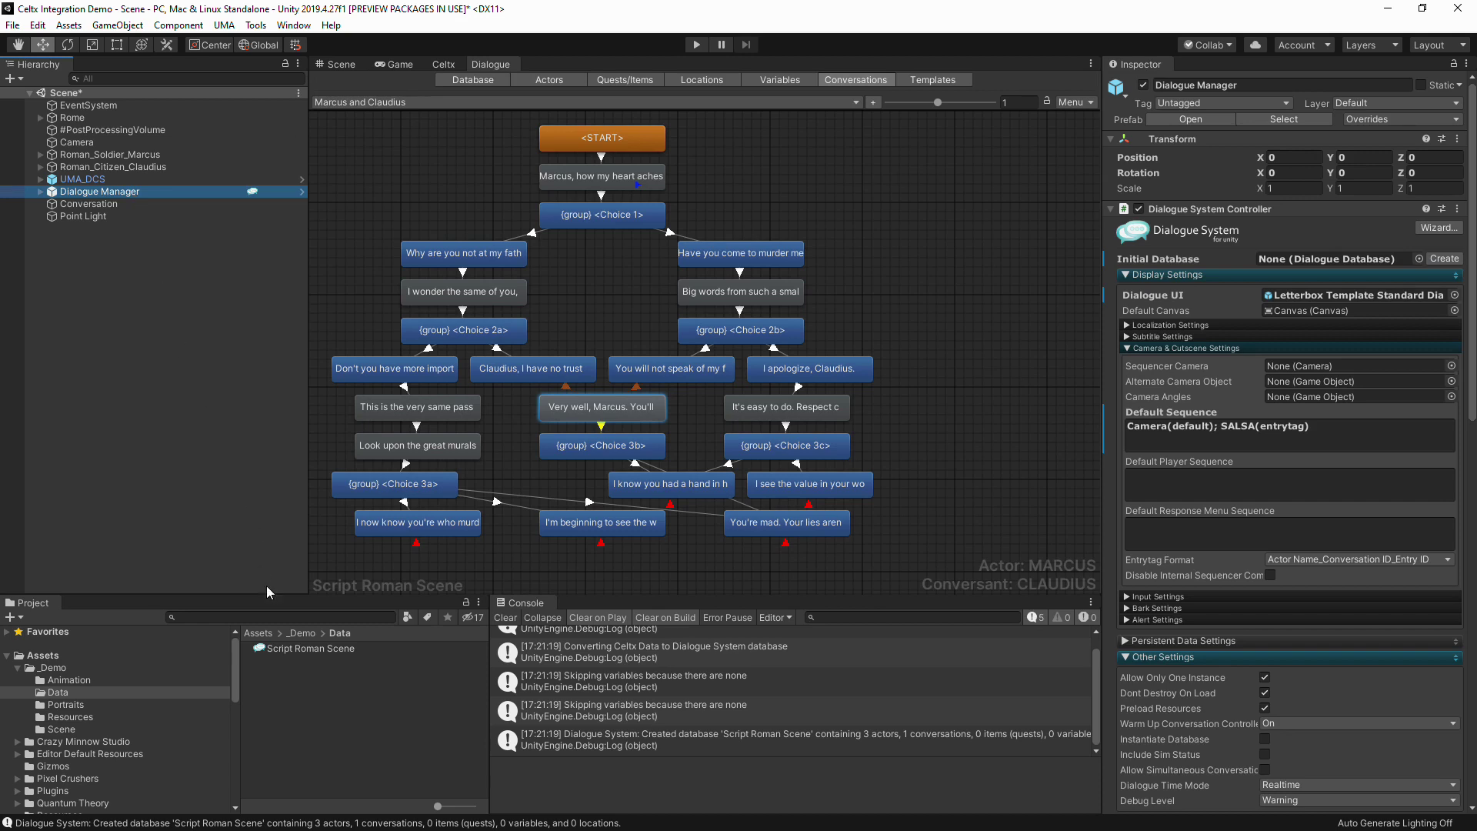
drag(295, 651, 1328, 269)
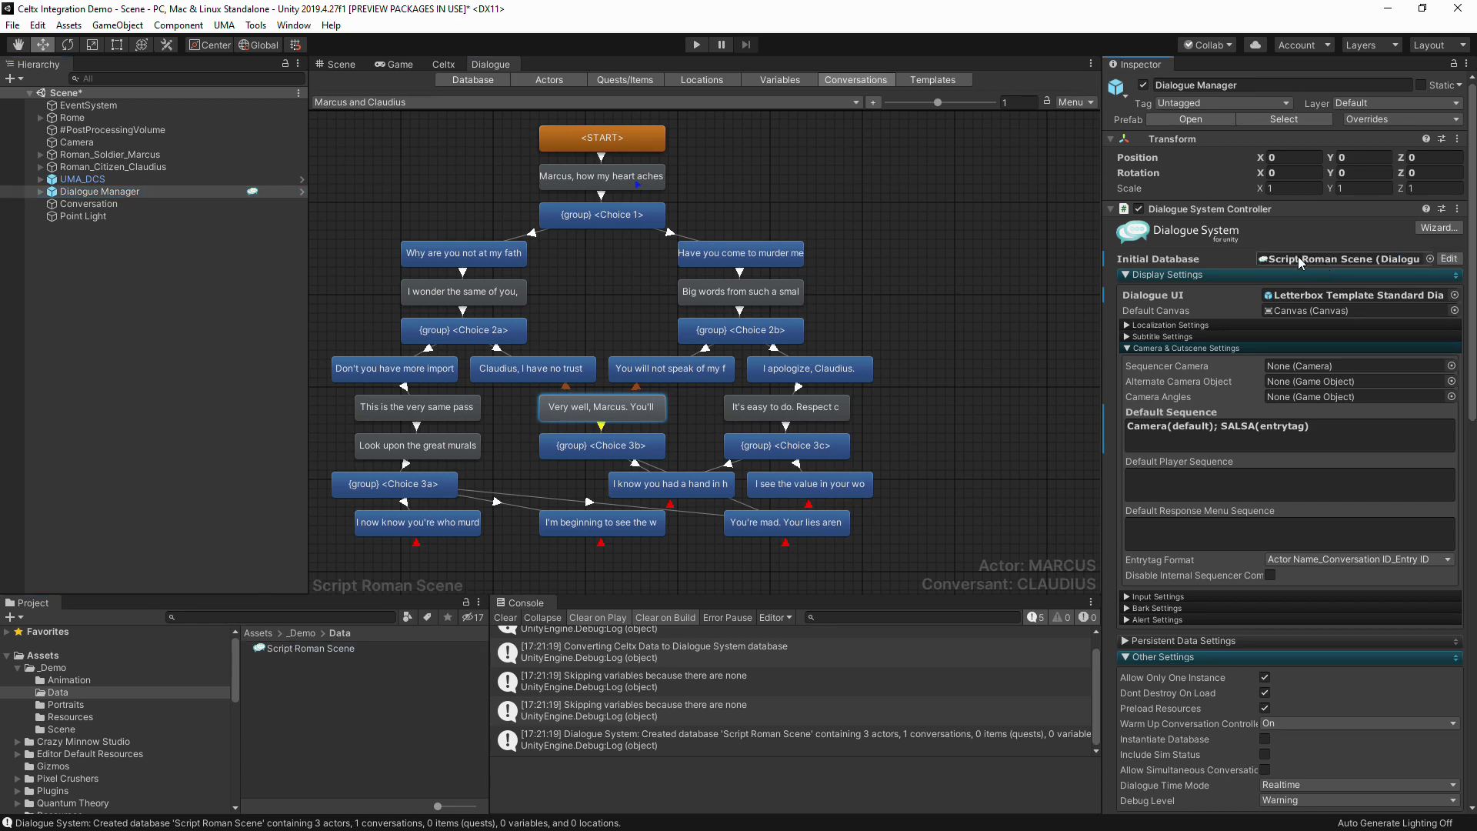
click(695, 45)
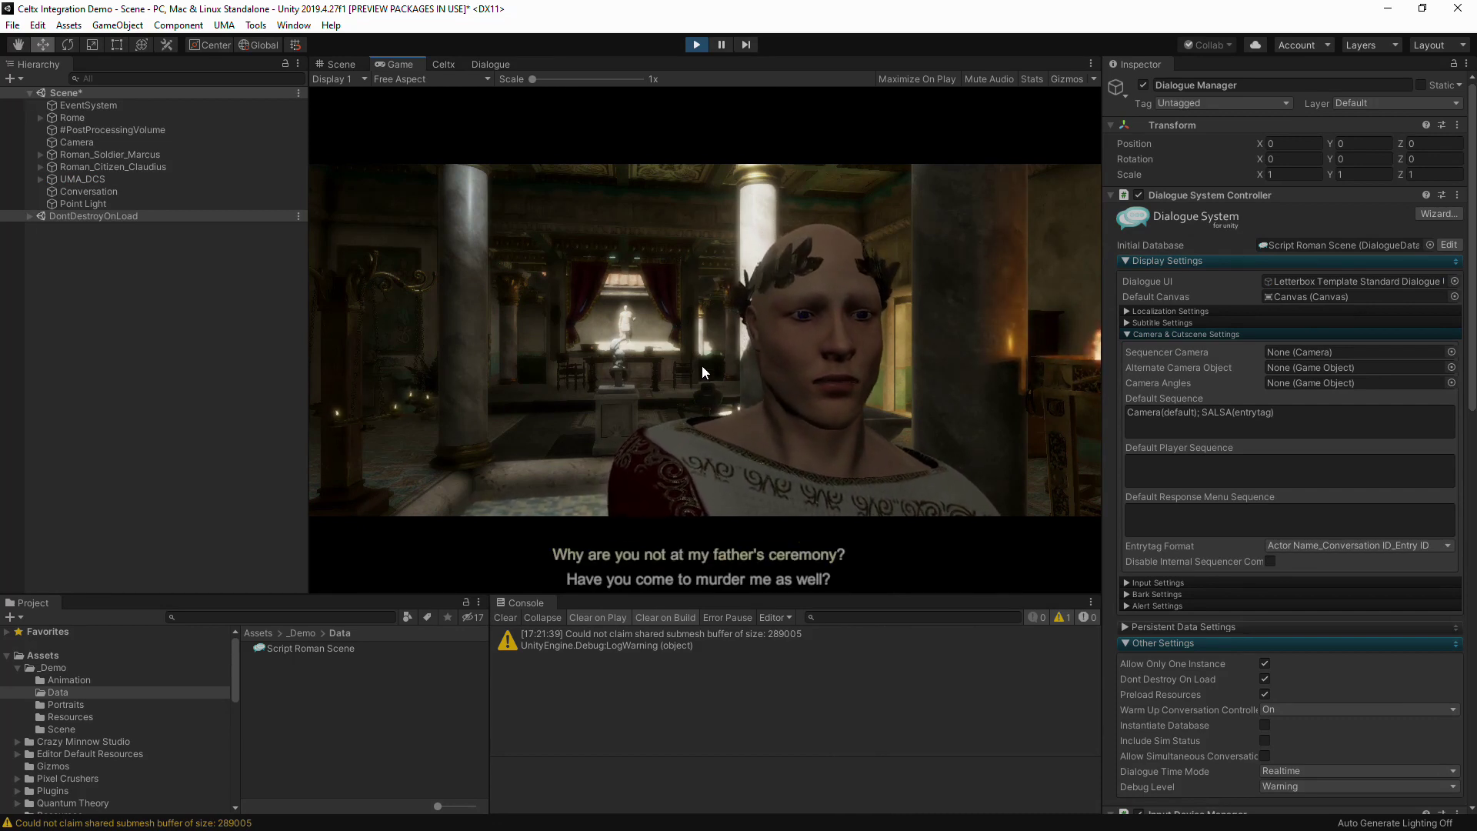
Step: Pick Marcus's responses until he says 'Don't you have more important matters to be worried about?'
click(719, 555)
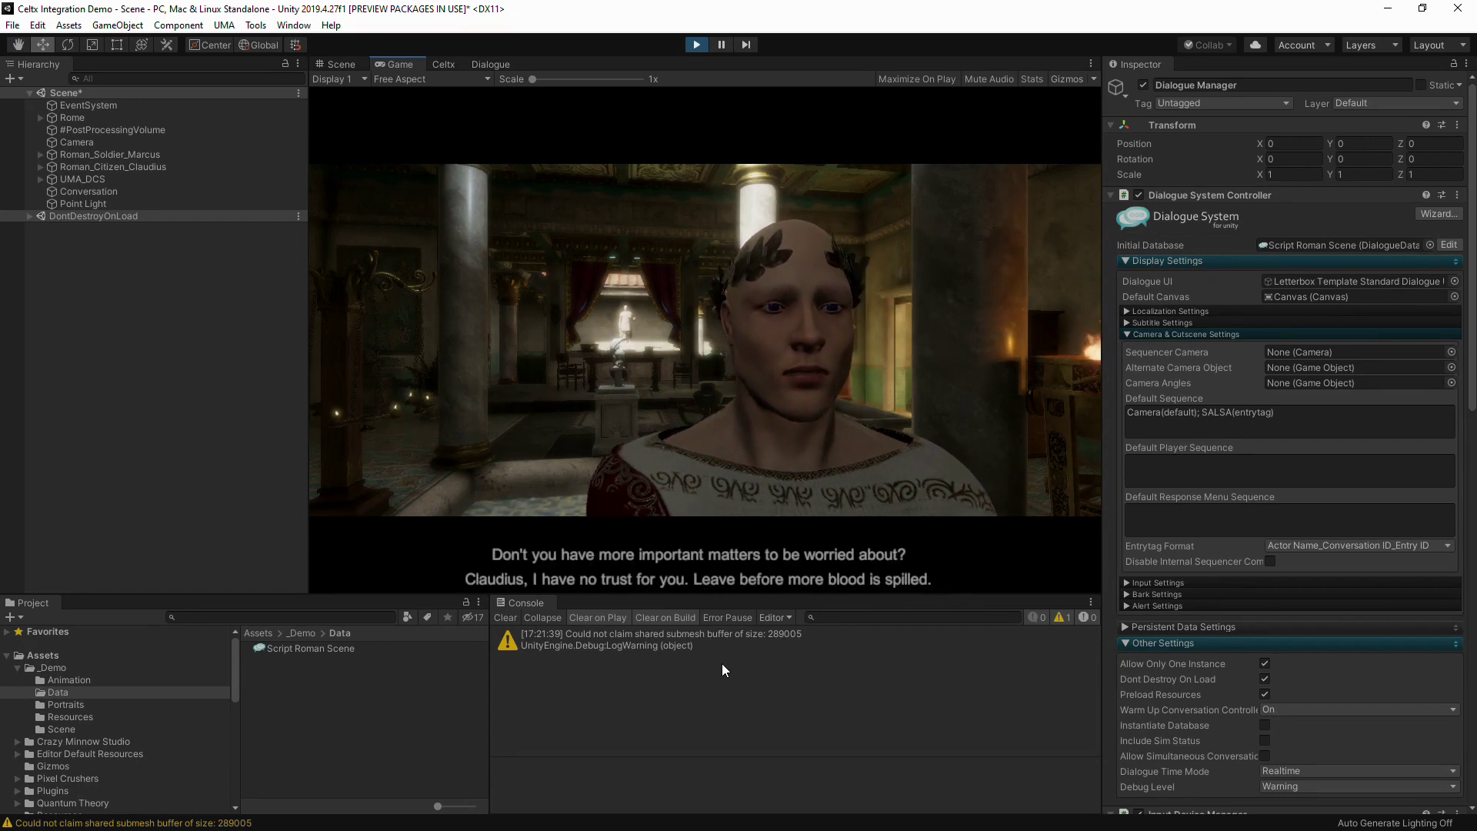
click(712, 554)
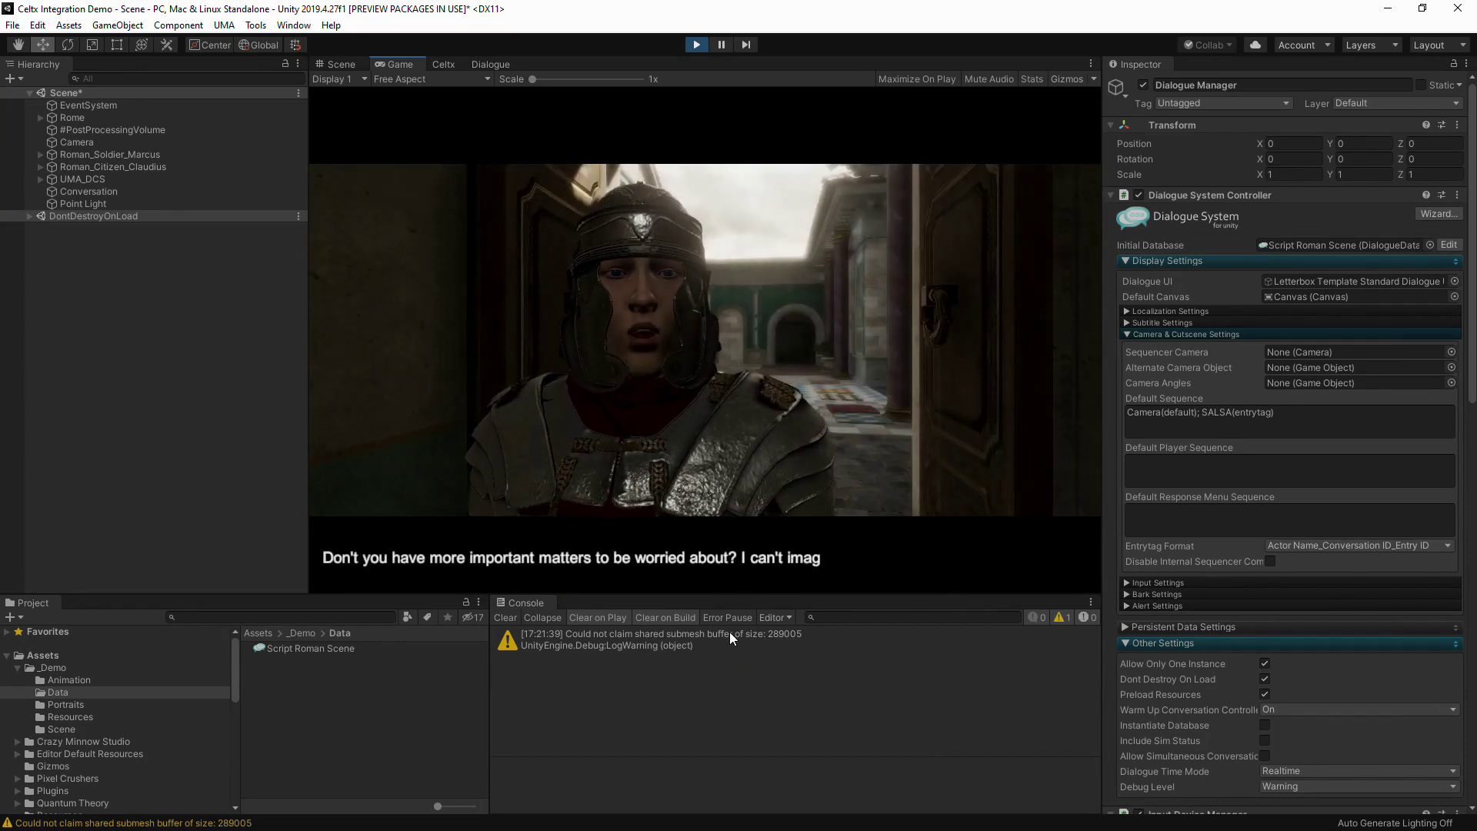